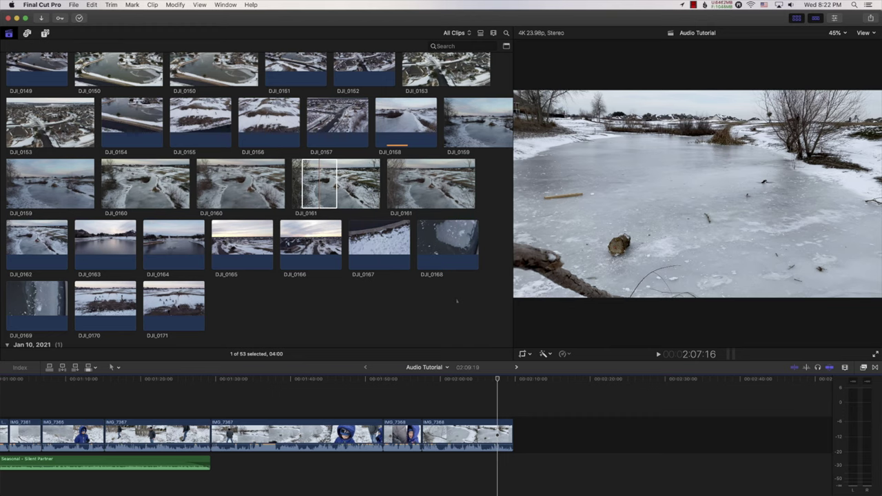
Step: Append the marked ranges of DJI_0156 and DJI_0158 to the end of the timeline
left_click(483, 393)
left_click_drag(483, 386, 514, 388)
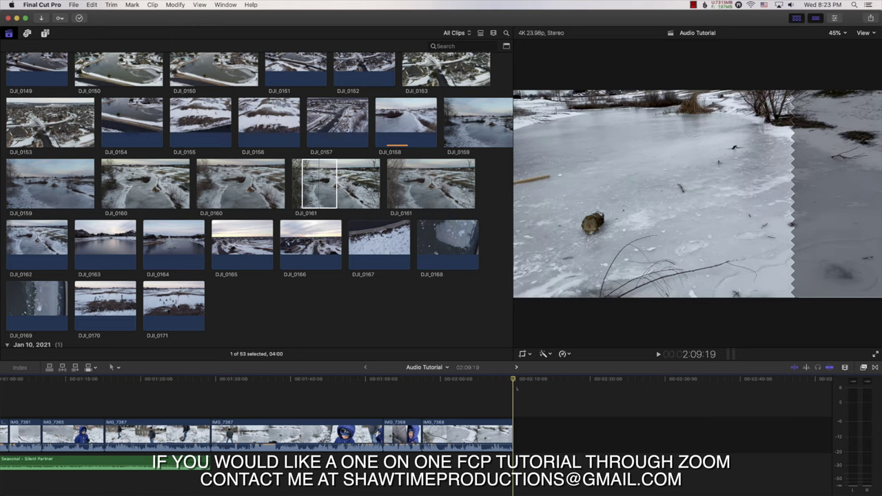
left_click(330, 214)
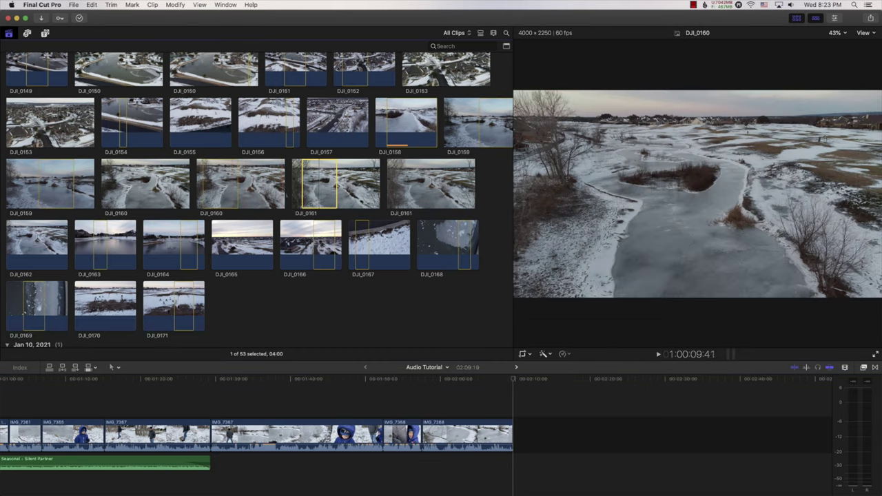
scroll(288, 171, "up", 1)
left_click_drag(288, 169, 561, 429)
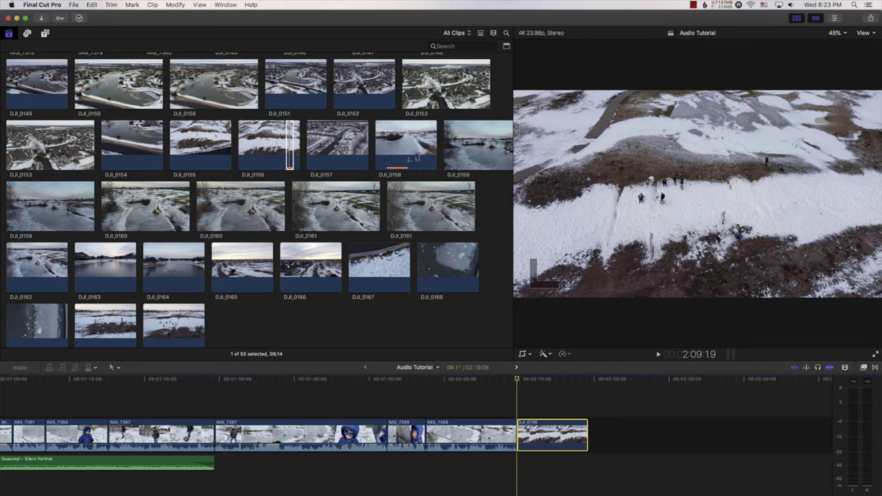
left_click(403, 149)
left_click_drag(403, 148, 628, 430)
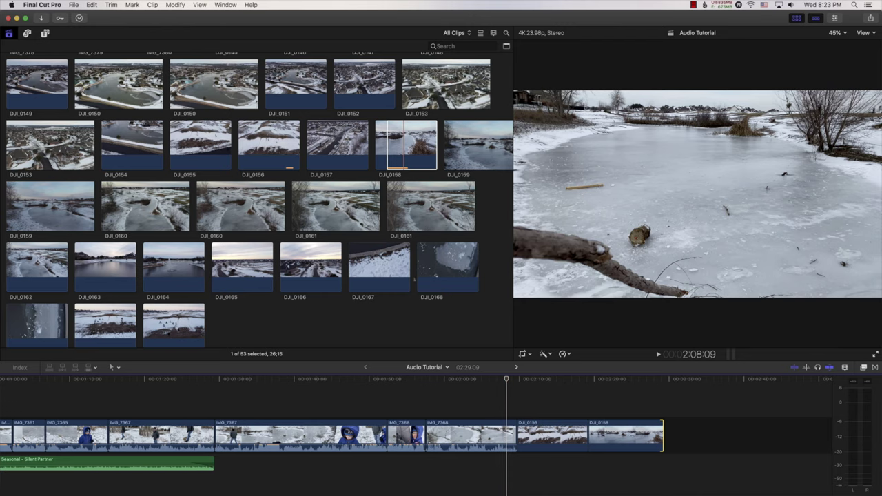
Step: Connect the marked range of The Snowbird Strut beneath the start of DJI_0156
scroll(179, 298, "down", 5)
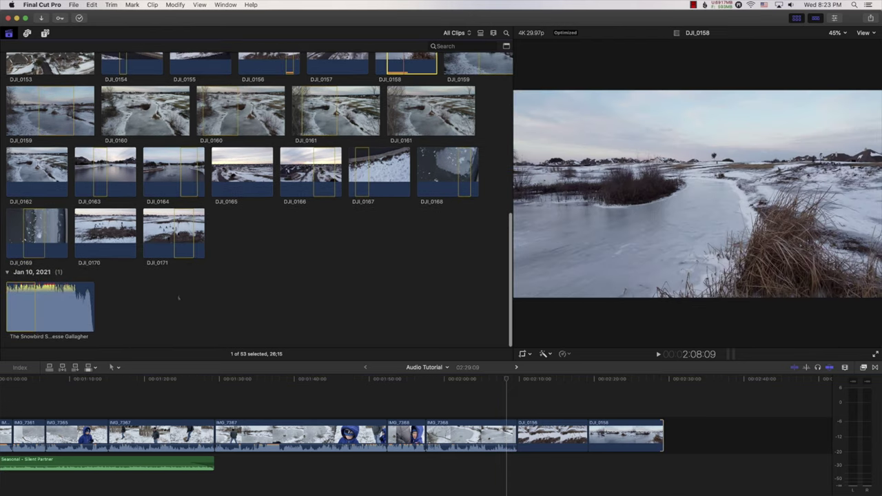
left_click(23, 318)
left_click_drag(23, 317, 522, 486)
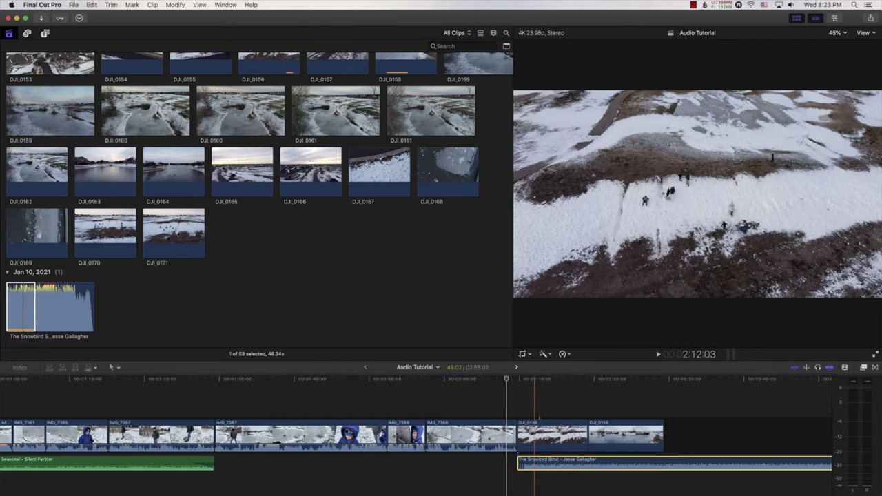
Step: Play back the new section with music and shorten the ends of DJI_0156 and DJI_0158 to about 5 seconds each
mouse_move(515, 387)
left_mouse_down()
mouse_move(546, 390)
mouse_move(520, 391)
left_mouse_up()
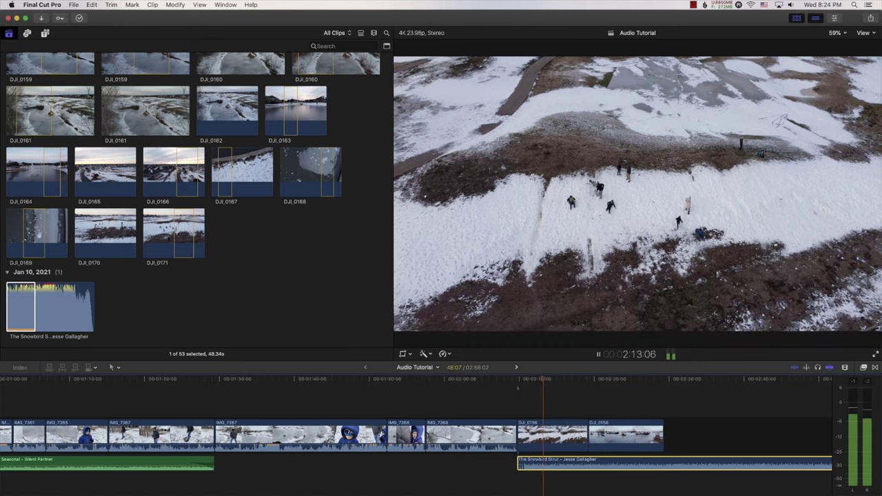
left_click_drag(587, 434, 556, 434)
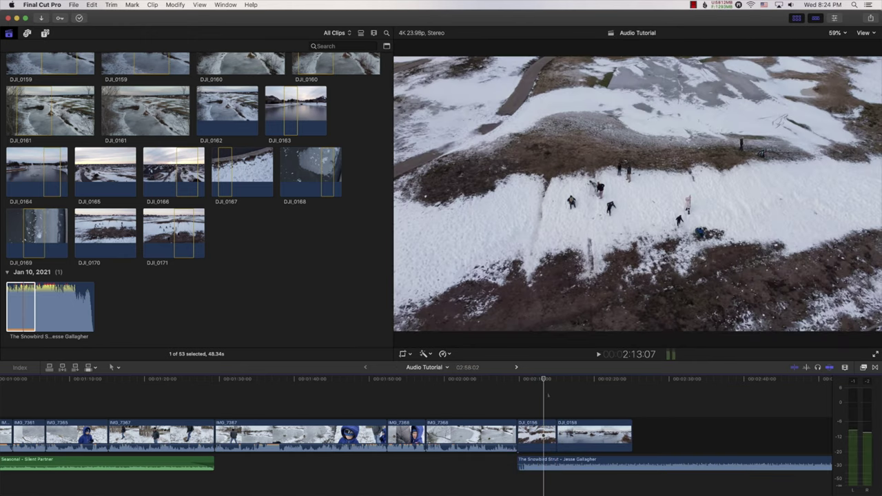
key("space")
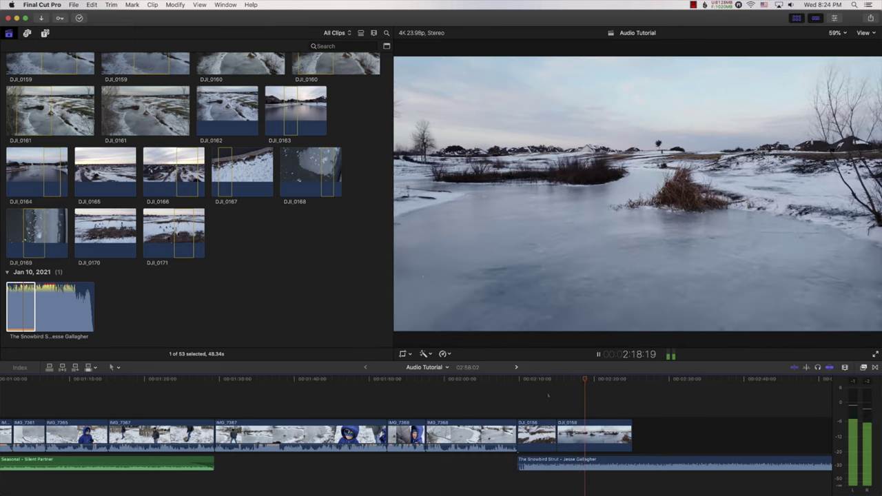
key("space")
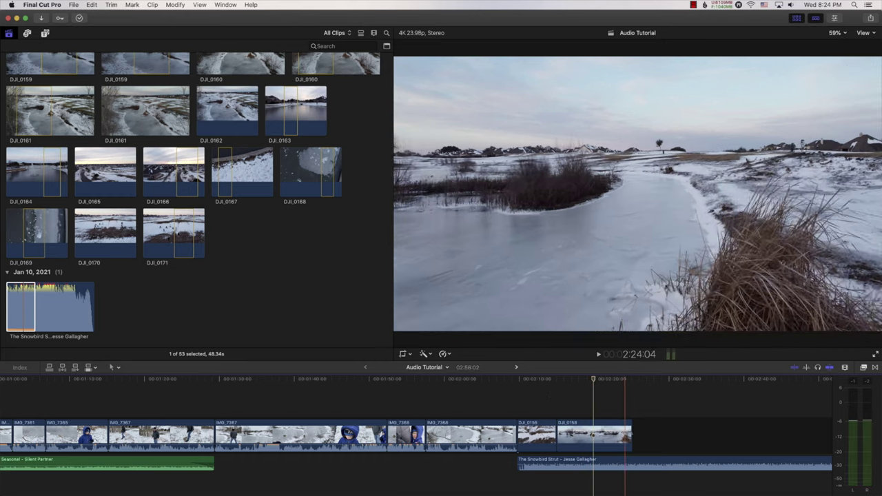
left_click_drag(631, 434, 591, 434)
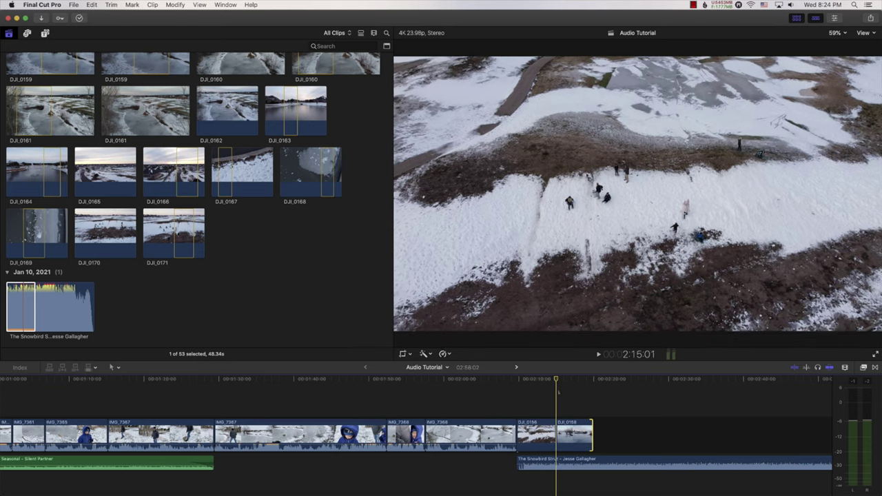
Step: Try deleting DJI_0156 with the music connected to it, and undo the deletion
left_click(569, 392)
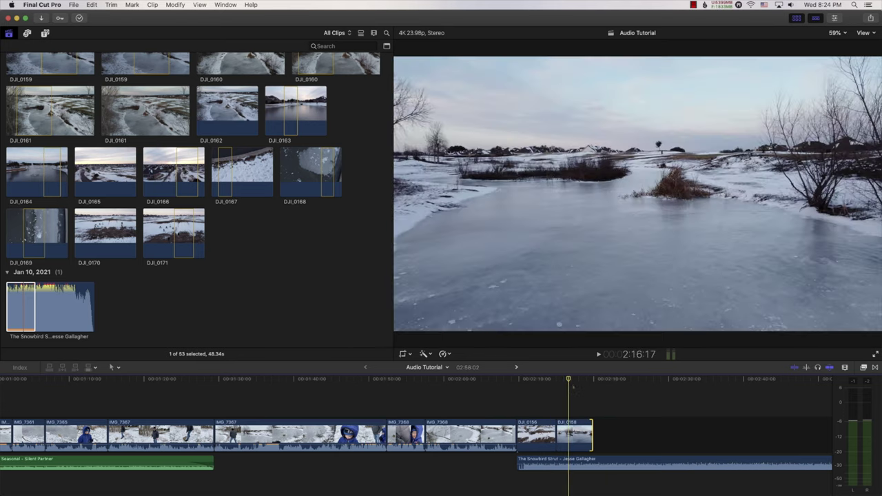
left_click(545, 390)
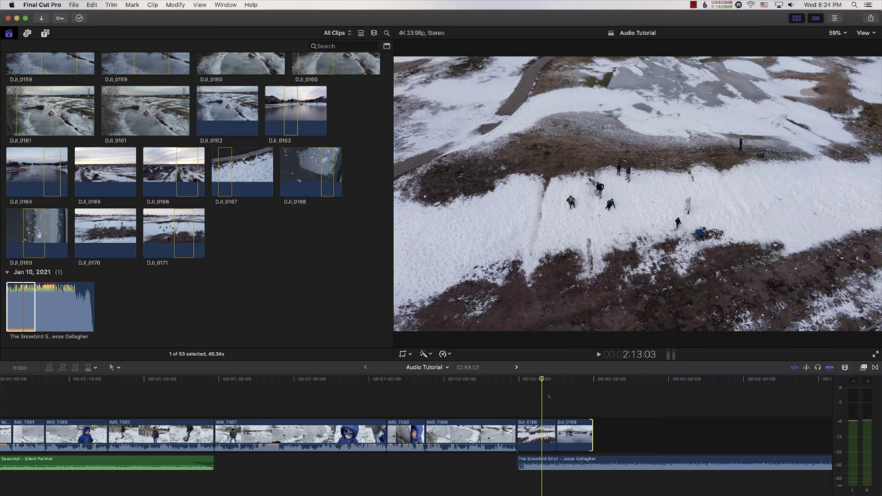
left_click(535, 390)
left_click(534, 435)
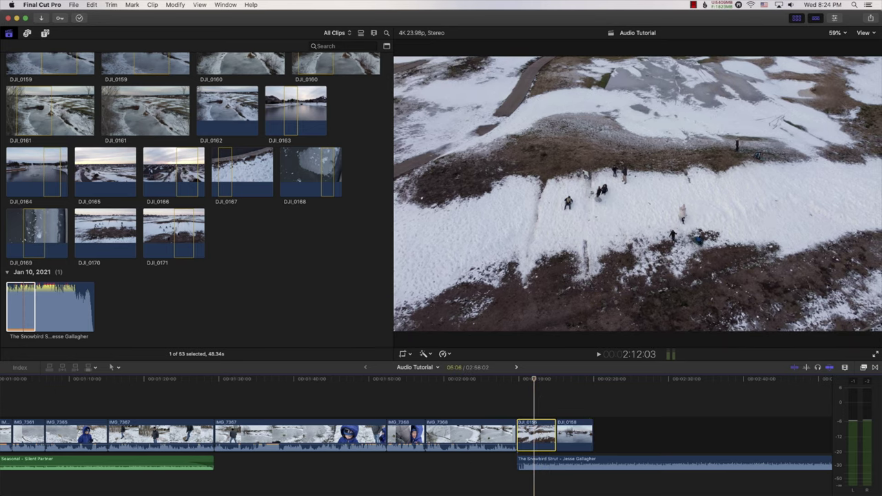
key("Delete")
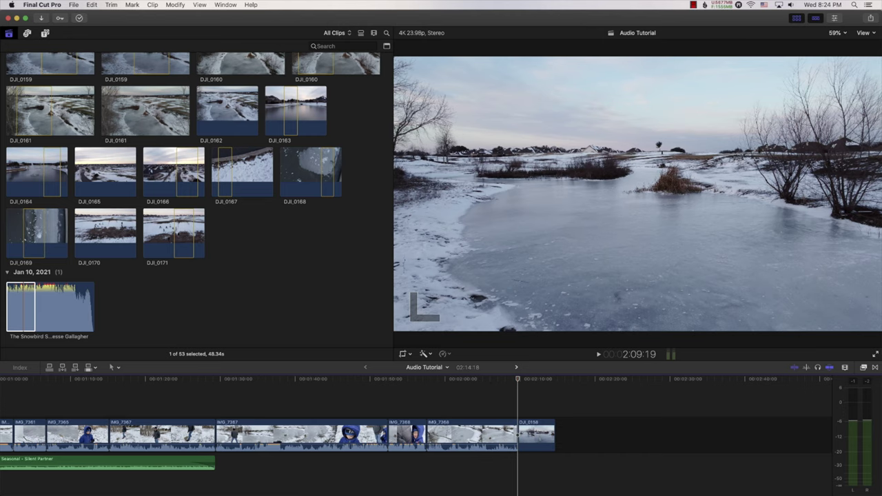
key("super+z")
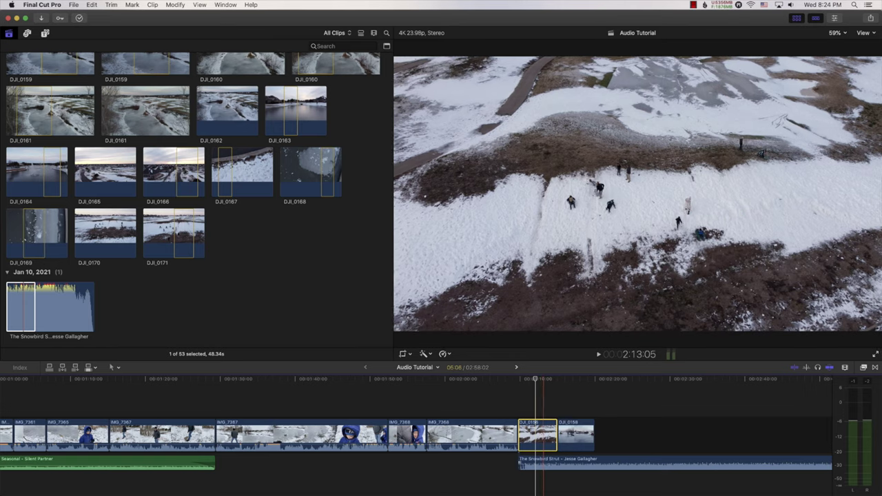
Step: Remove the drone clips from the timeline and connect The Snowbird Strut to the last frame of the final IMG_7368 clip
key("Delete")
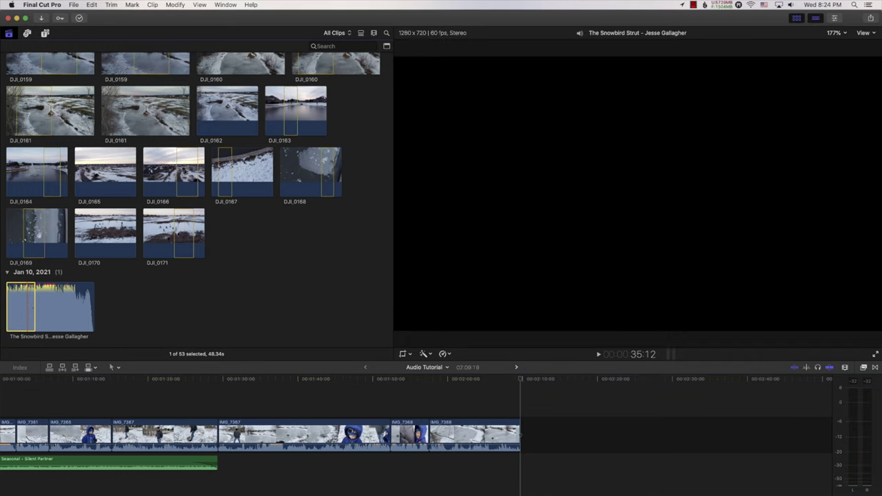
key("q")
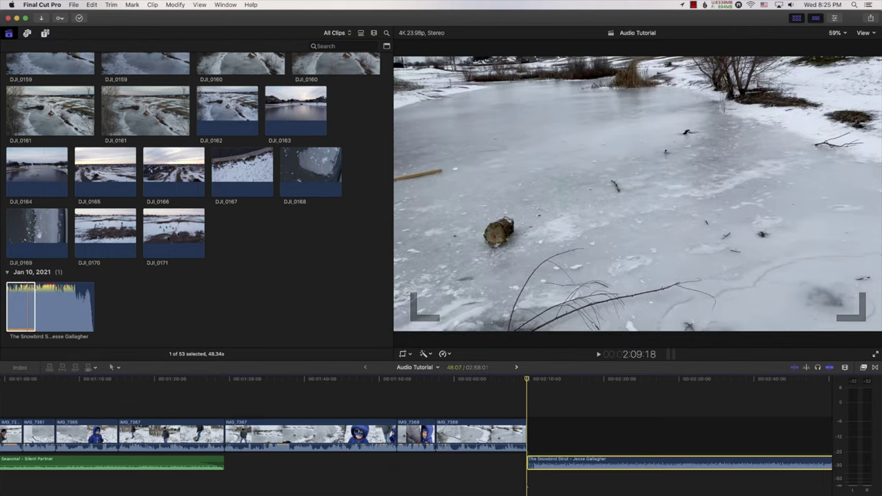
key("super+equal")
key("super+equal")
scroll(513, 469, "right", 2)
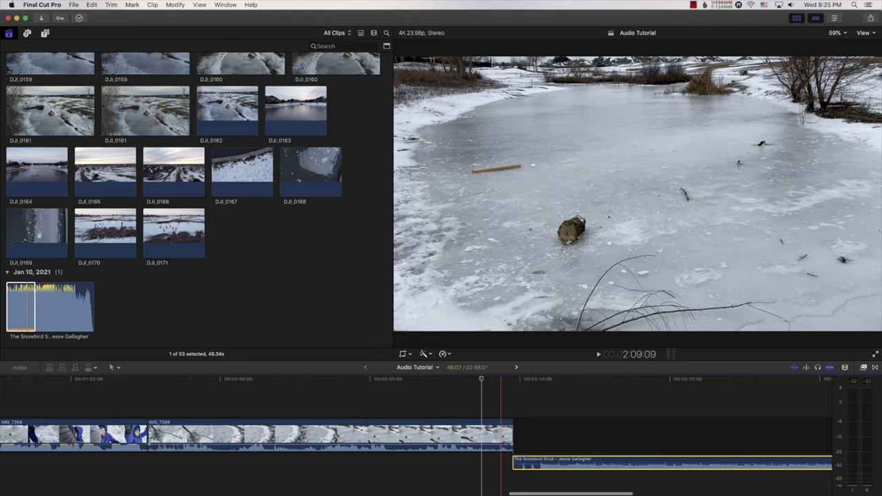
left_click(500, 434)
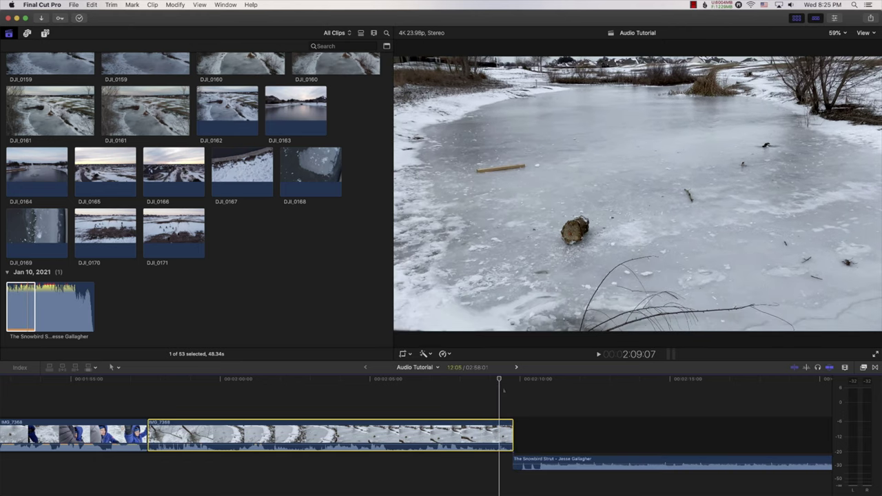
Step: Append the marked ranges of DJI_0146 and DJI_0152 after the final IMG_7368 clip
scroll(276, 220, "up", 6)
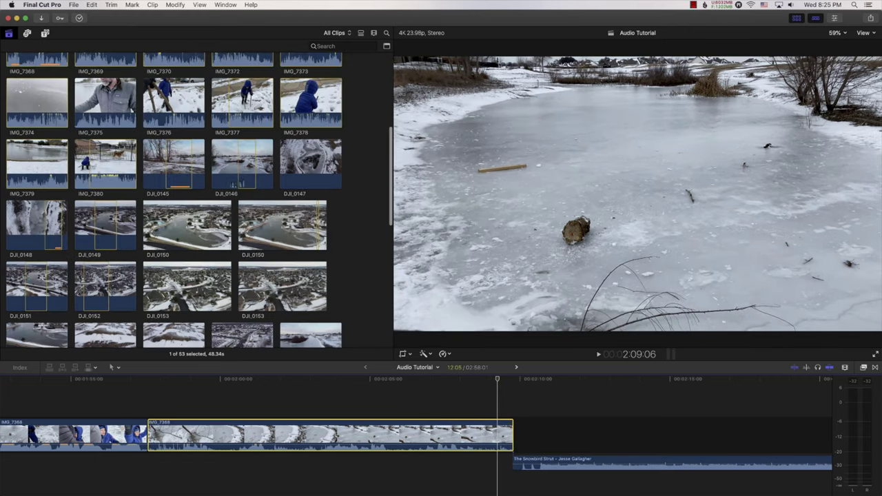
left_click_drag(246, 165, 540, 428)
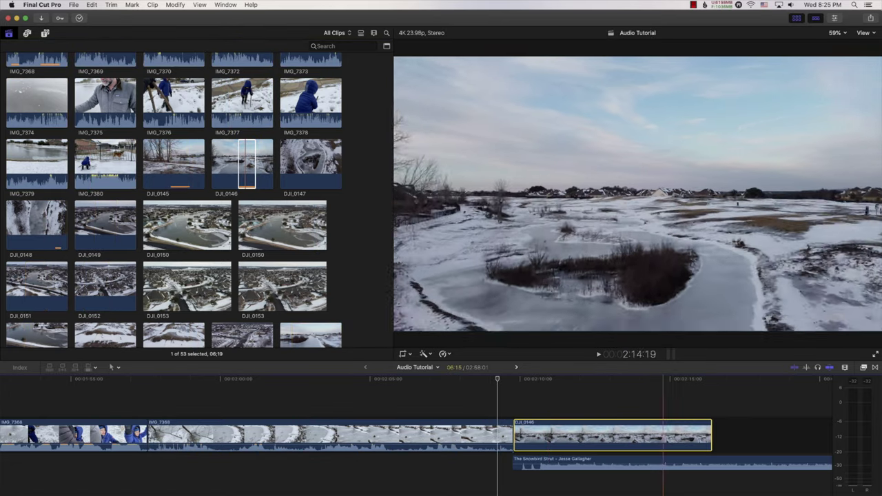
left_click(178, 180)
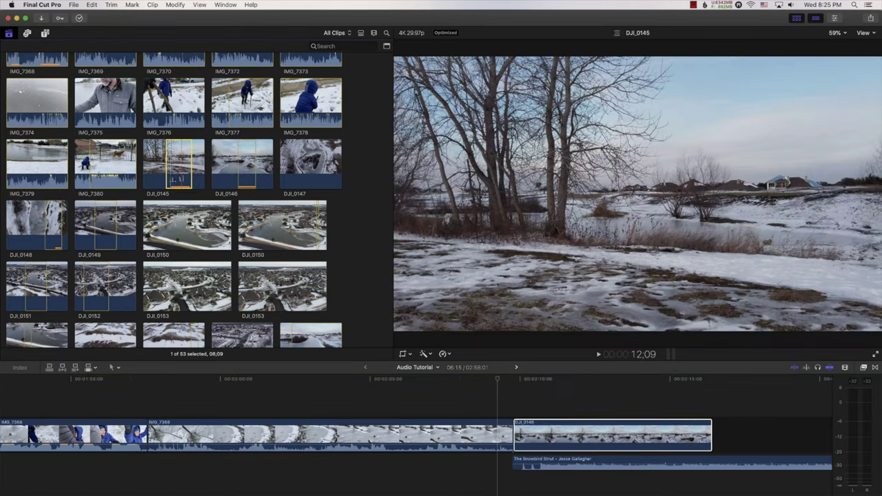
left_click_drag(95, 288, 711, 427)
Step: Play back the section with music and shorten the ends of DJI_0146 and DJI_0152 to about 5 seconds each
key("space")
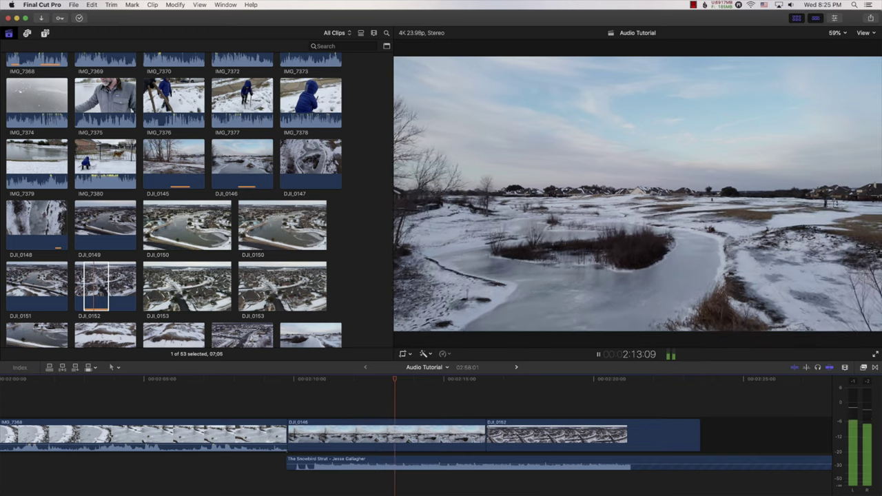
key("space")
left_click_drag(483, 436, 448, 434)
left_click(432, 390)
key("space")
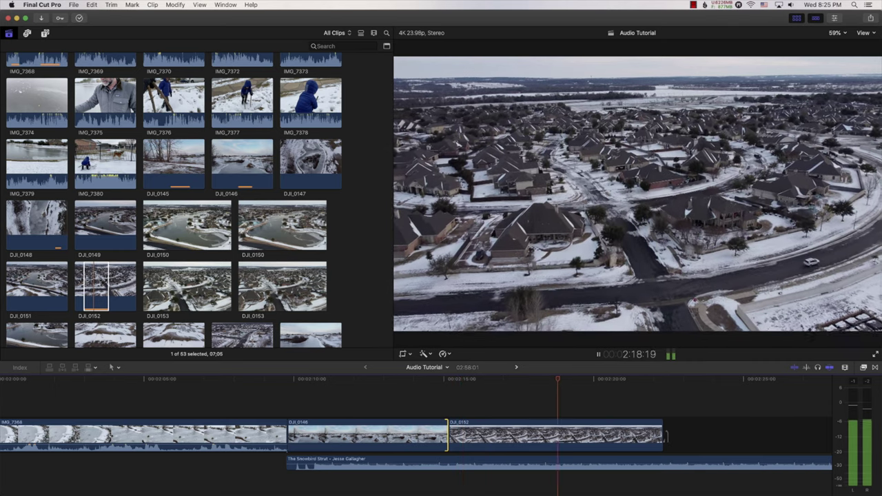
left_click_drag(664, 434, 588, 434)
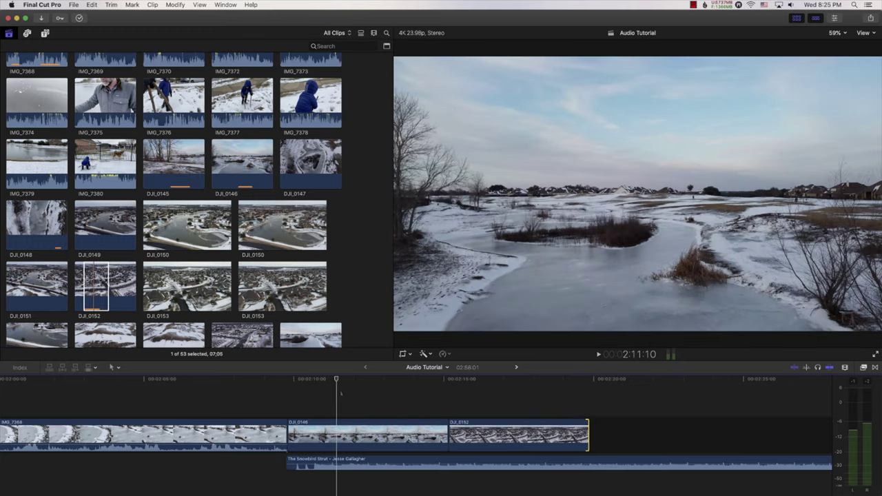
Step: Try deleting DJI_0146 with the music connected to IMG_7368, and undo the deletion
left_click(358, 437)
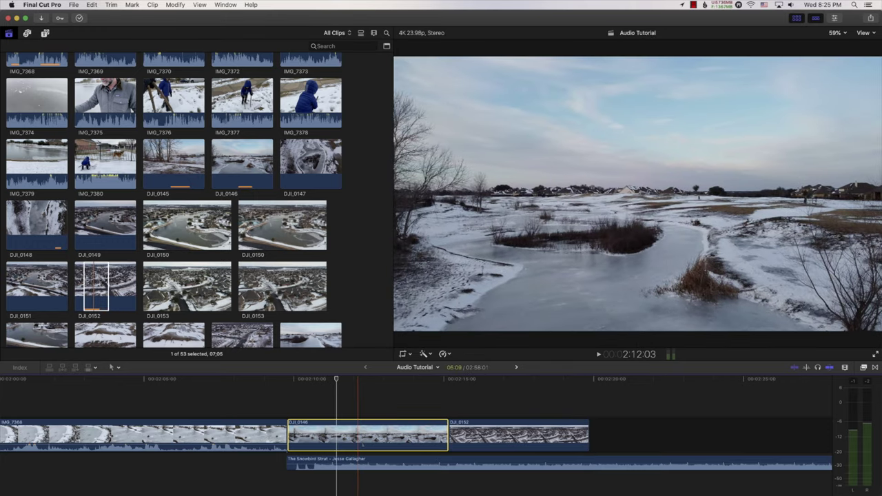
key("Delete")
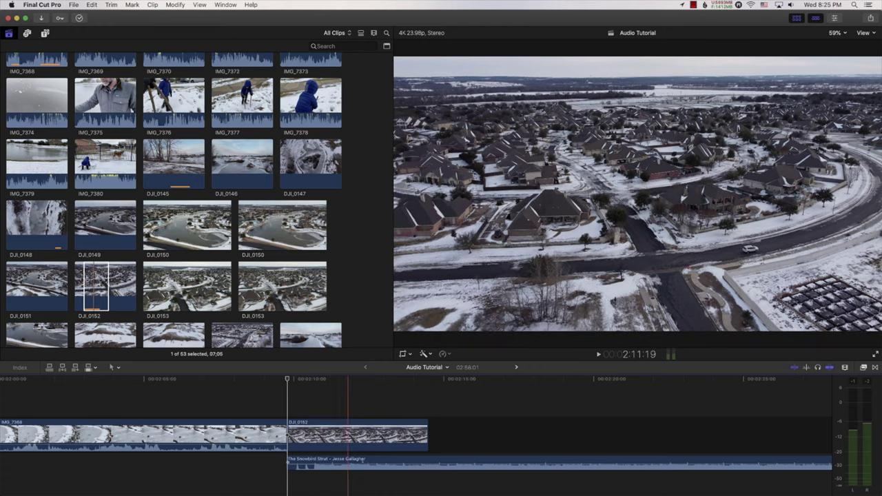
left_click(309, 386)
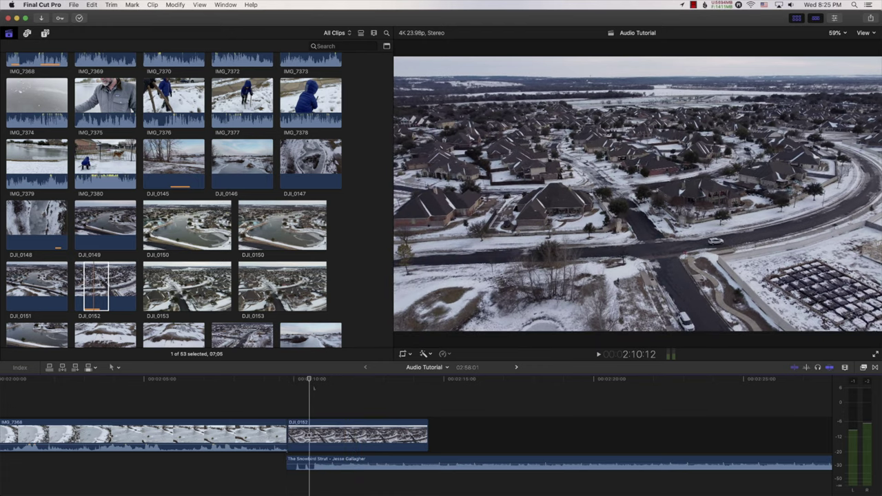
key("super+z")
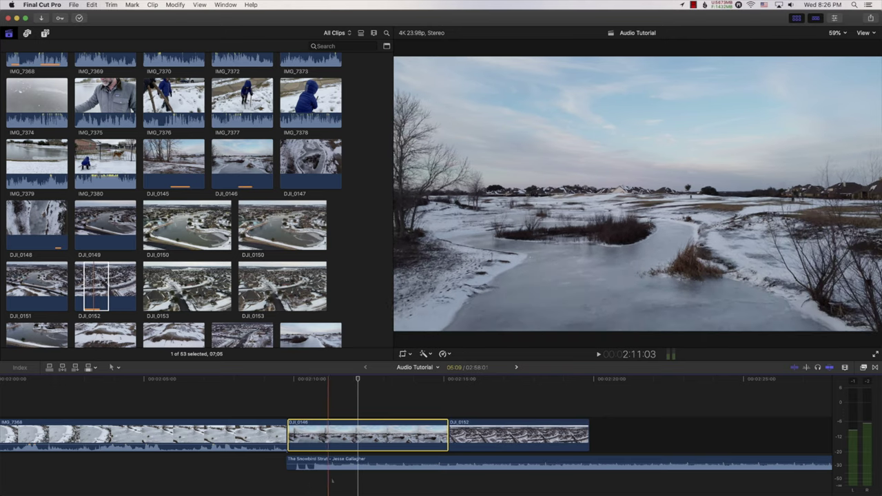
Step: Shift The Snowbird Strut one frame later so it connects to the start of DJI_0146
left_click(304, 463)
left_click(316, 436)
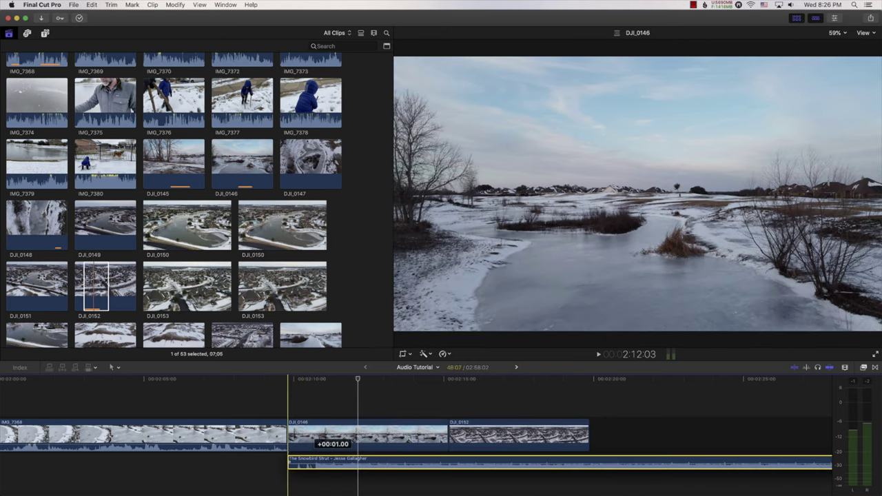
Step: Try replacing DJI_0146 in the timeline with the full marked range of DJI_0156, and undo the replacement
key("shift+f")
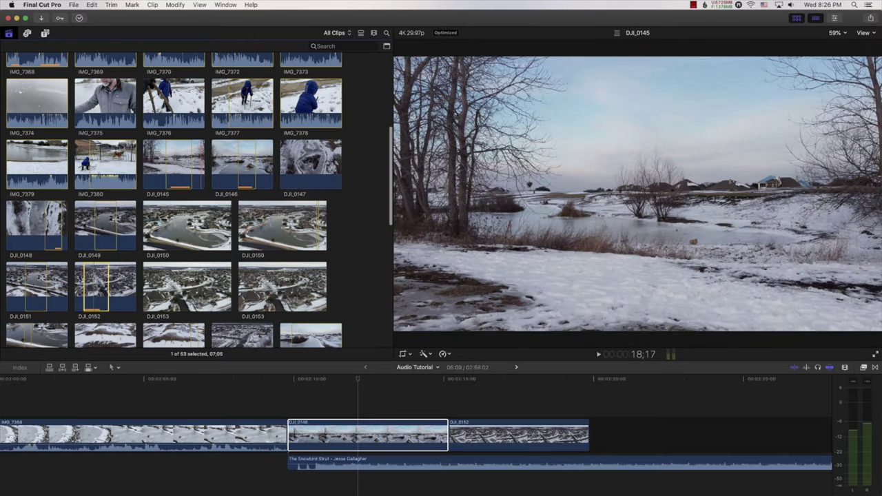
scroll(193, 226, "down", 1)
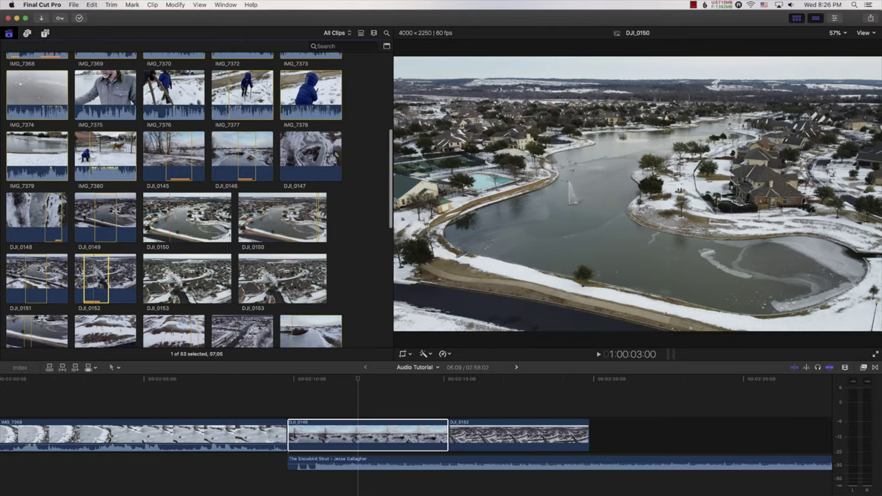
scroll(40, 284, "down", 3)
left_click(194, 259)
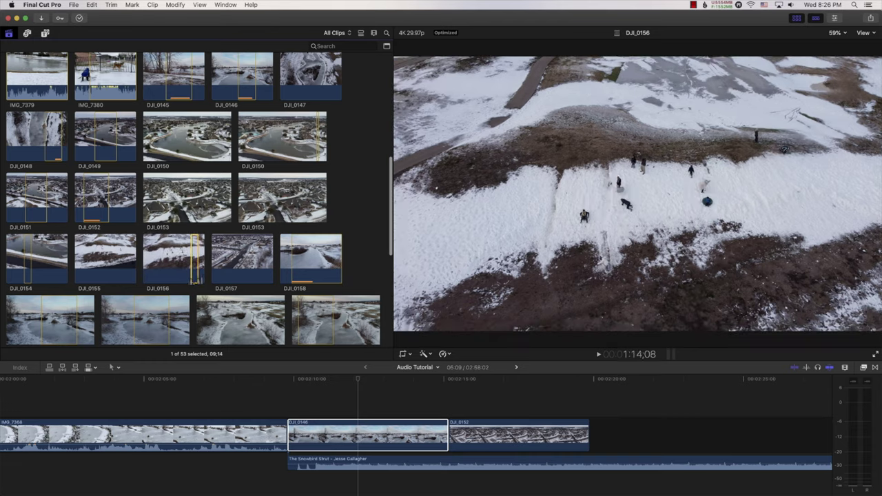
left_click(330, 431)
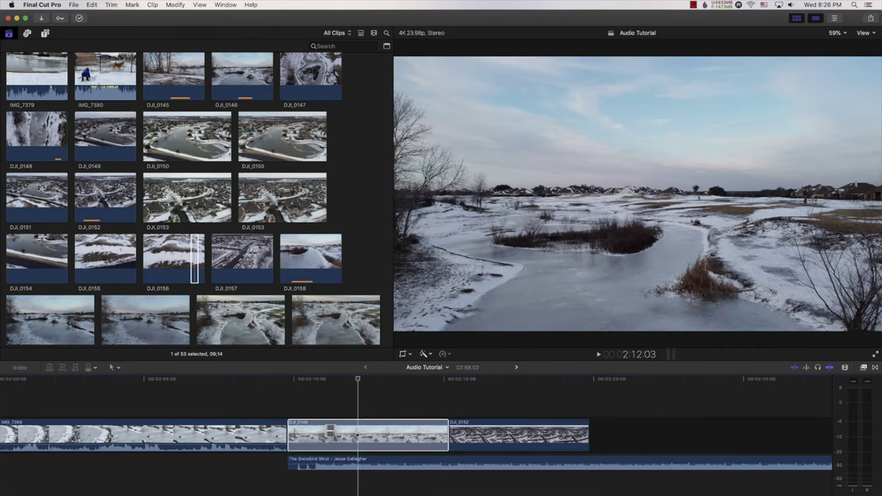
left_click_drag(334, 442, 334, 442)
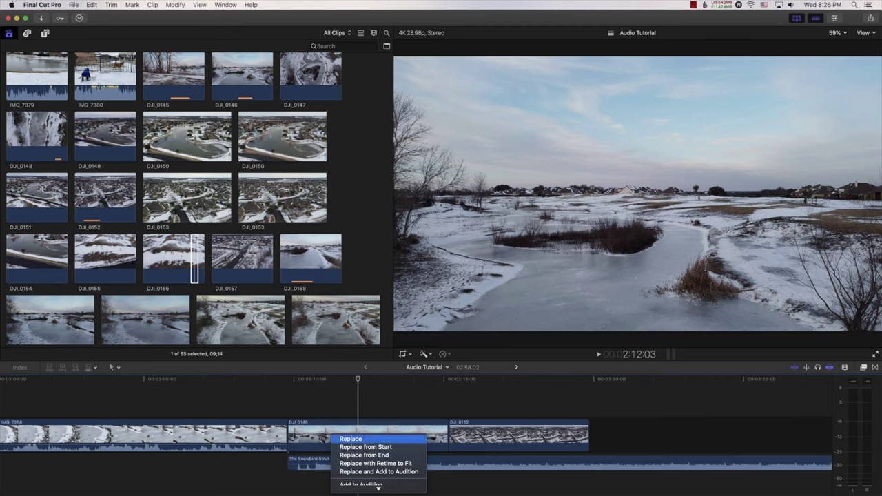
left_click(350, 439)
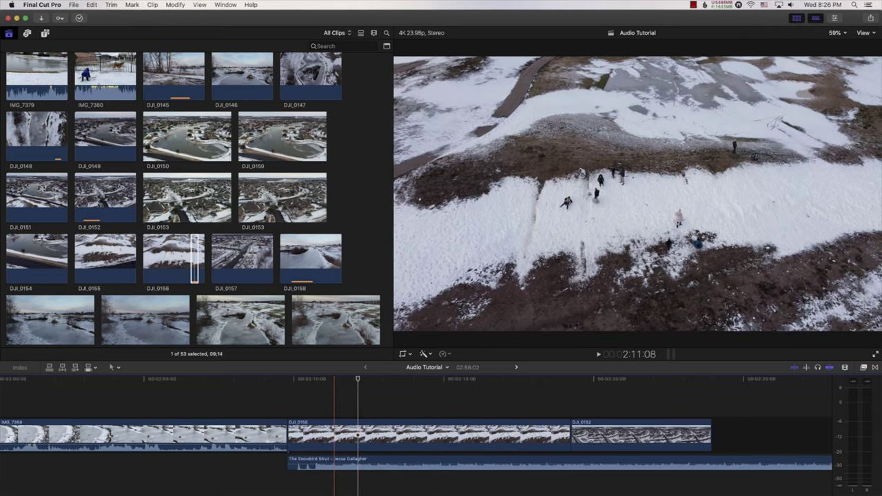
key("super+z")
Step: Replace DJI_0146 with the marked range of DJI_0156 using Replace from Start
left_click_drag(195, 267, 329, 429)
key("super+z")
left_click(363, 440)
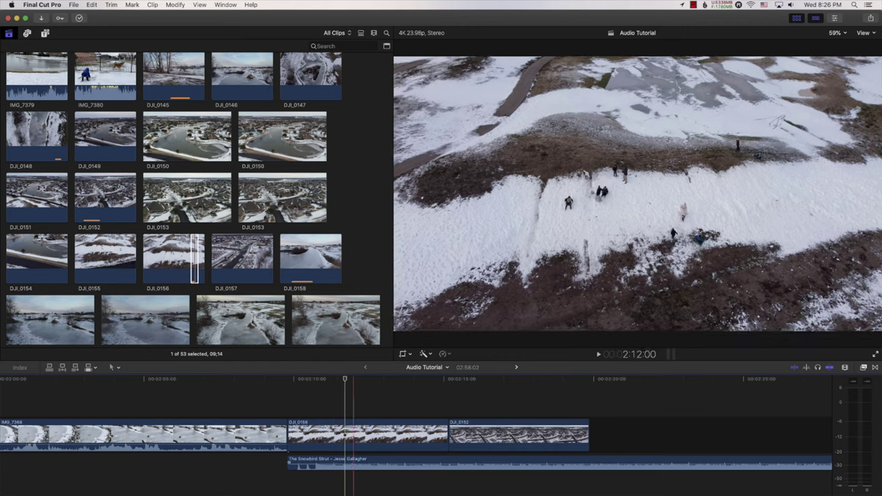
Step: Examine up close where The Snowbird Strut connects to the start of DJI_0156
left_click(344, 409)
left_click(345, 439)
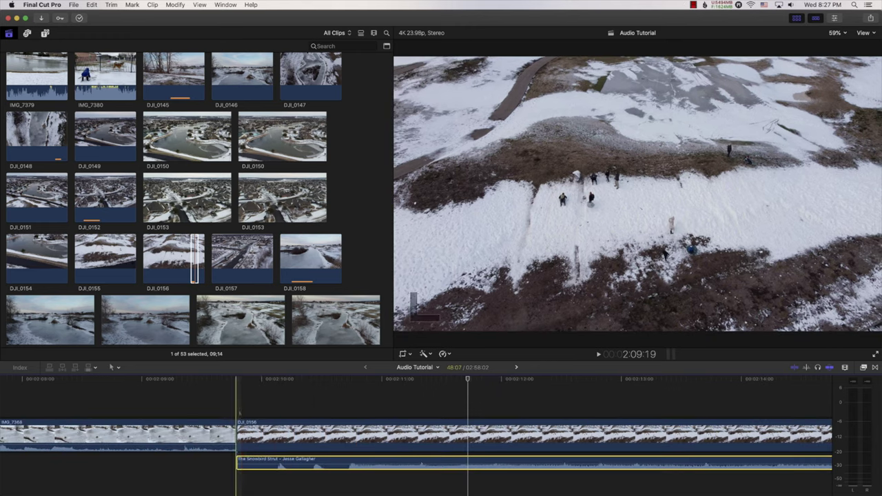
left_click(231, 406)
key("super+equal")
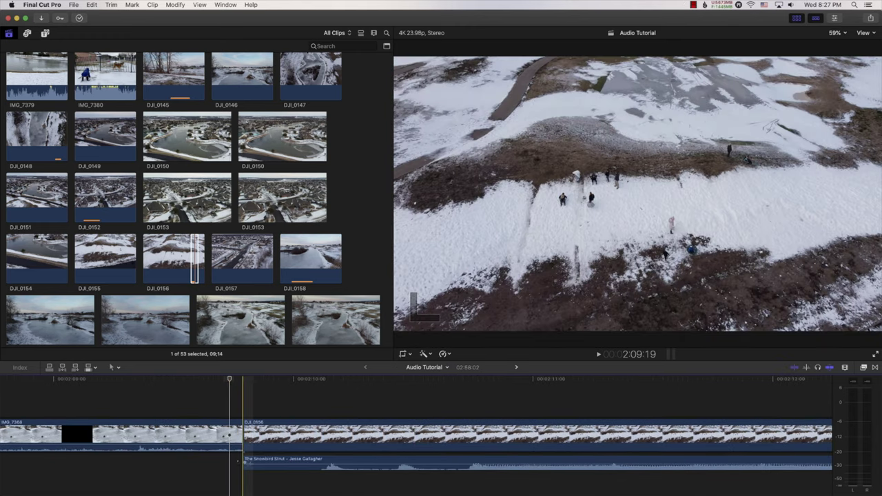
left_click_drag(253, 379, 242, 379)
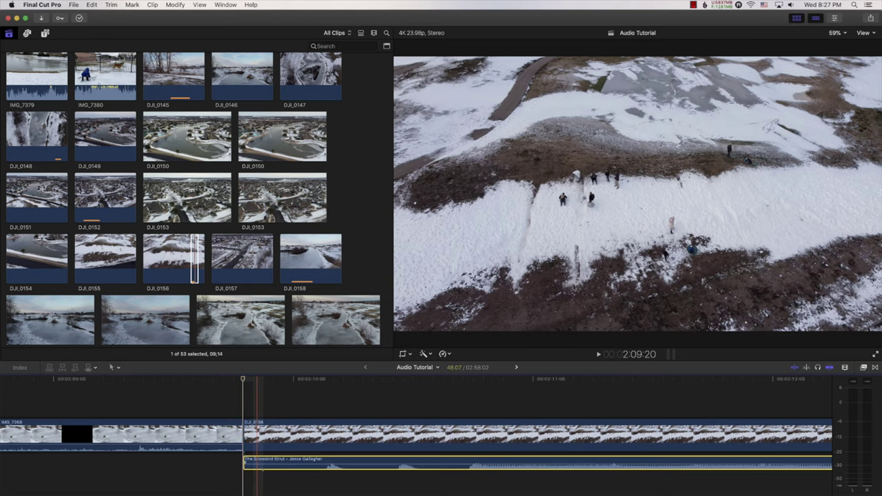
left_click(276, 434)
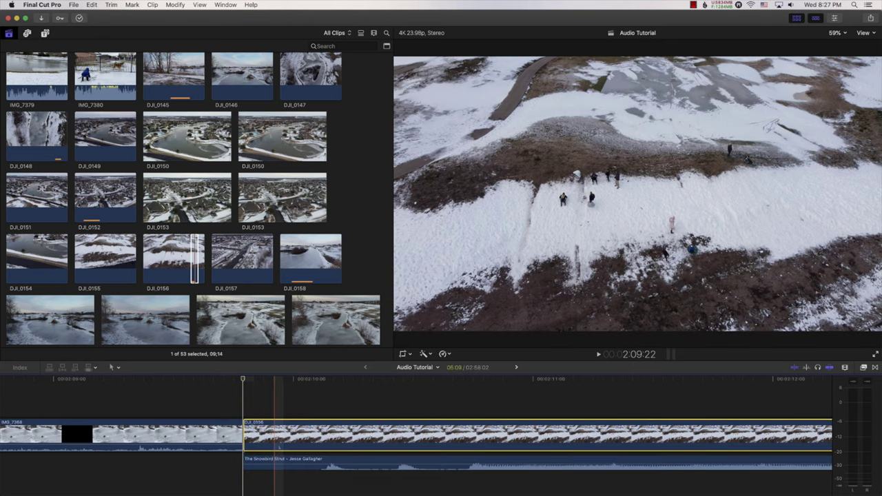
left_click(289, 463)
key("super+minus")
scroll(296, 463, "right", 3)
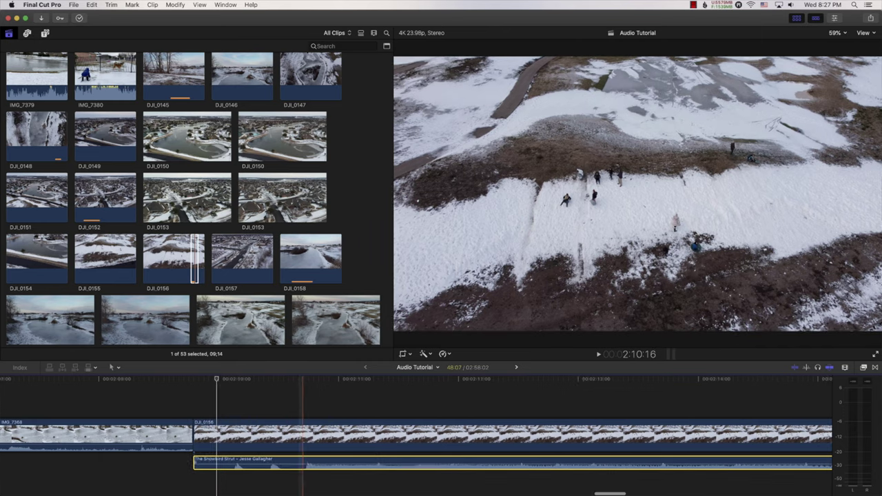
key("super+minus")
key("super+minus")
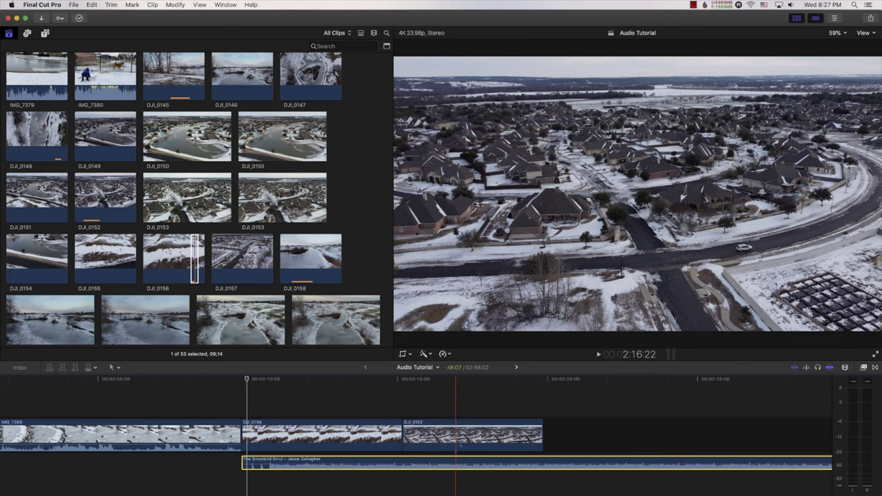
Step: Delete DJI_0156 without removing its connected music, and insert the DJI_0158 range between IMG_7368 and DJI_0152
left_click(352, 437)
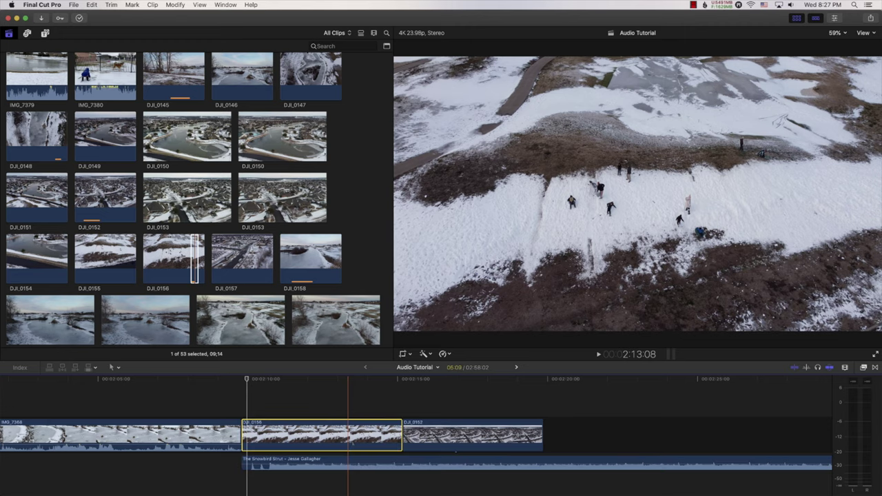
key("Delete")
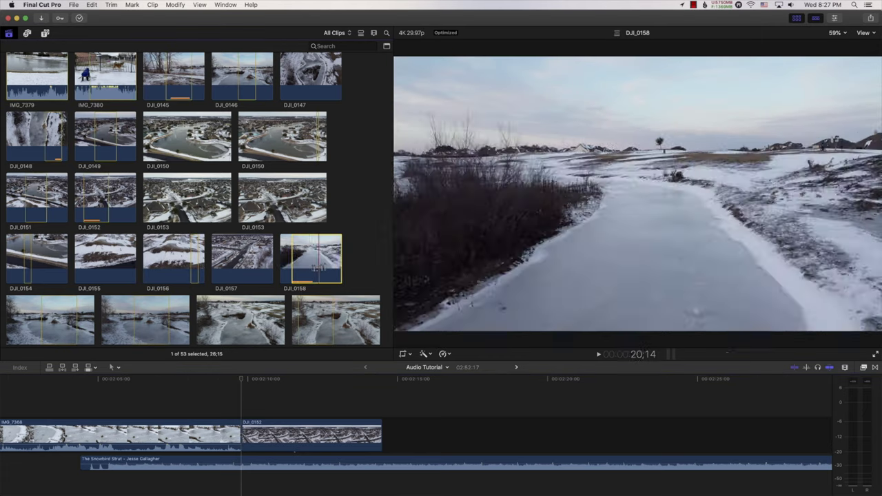
left_click_drag(310, 270, 279, 433)
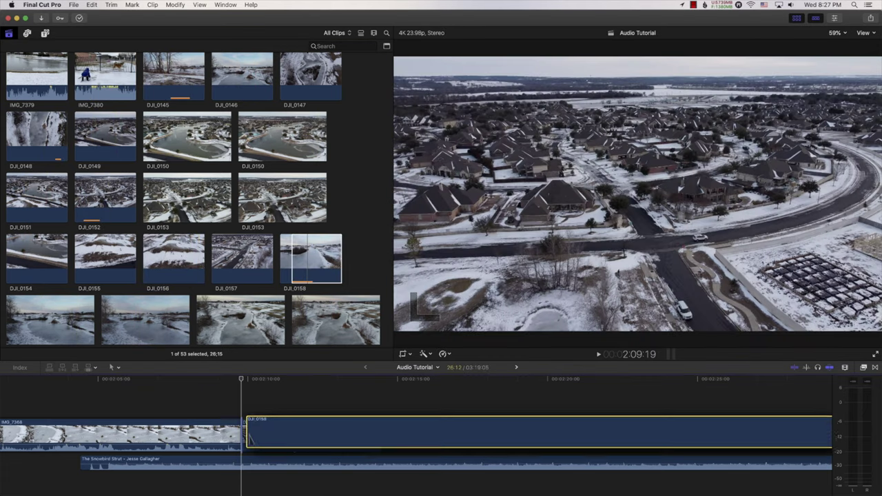
Step: Trim the start of the inserted DJI_0158 so the clip is about 5.5 seconds long
key("shift+z")
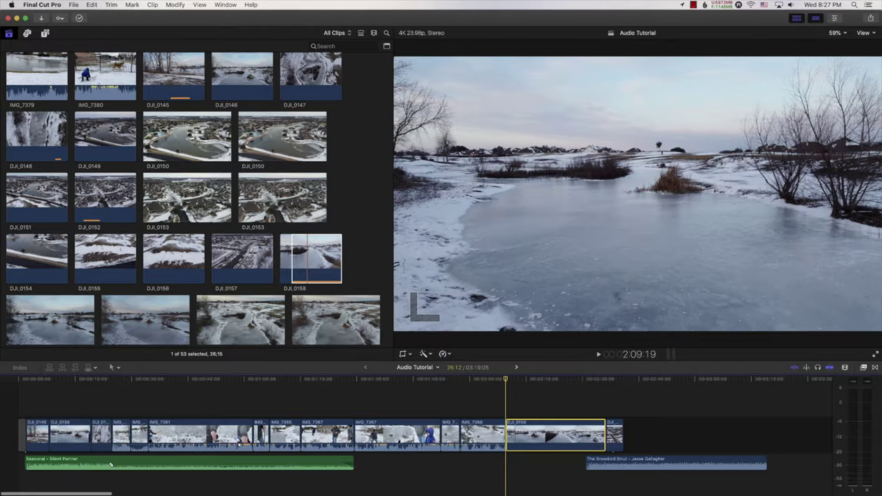
left_click_drag(110, 465, 189, 465)
left_click(578, 383)
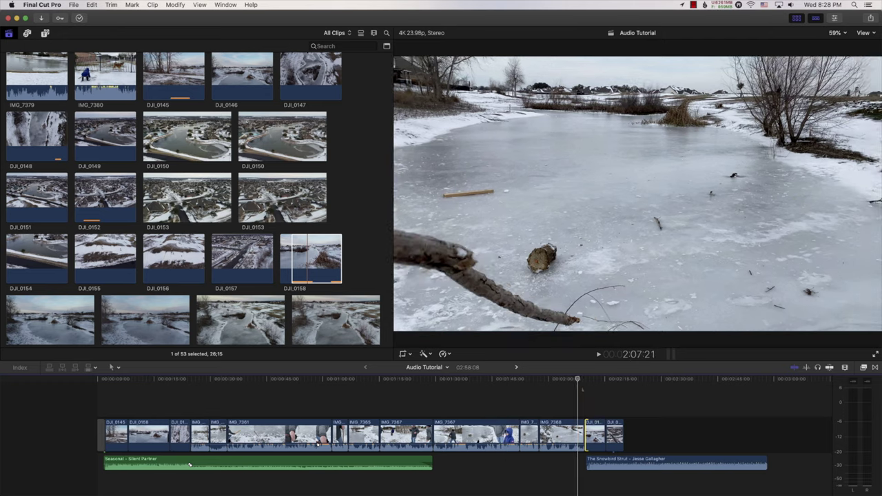
Step: Move The Snowbird Strut slightly earlier so it starts together with DJI_0158
key("super+equal")
key("super+equal")
key("super+equal")
scroll(582, 390, "right", 4)
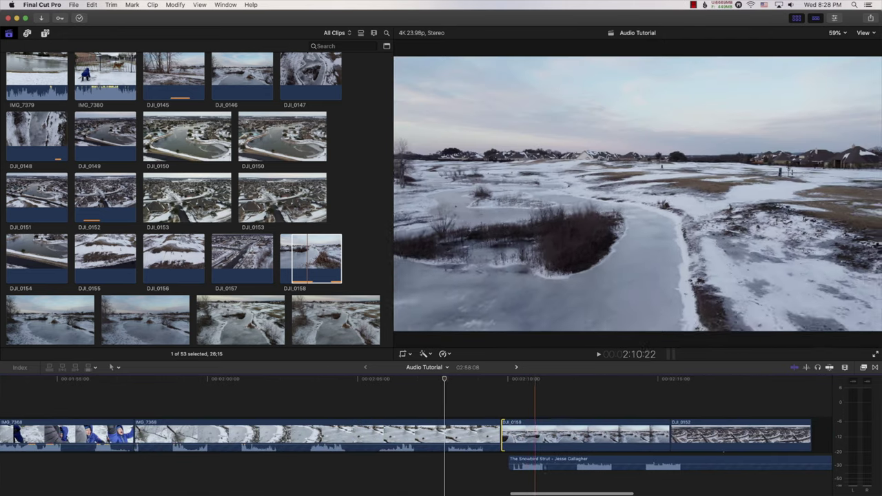
left_click(545, 466)
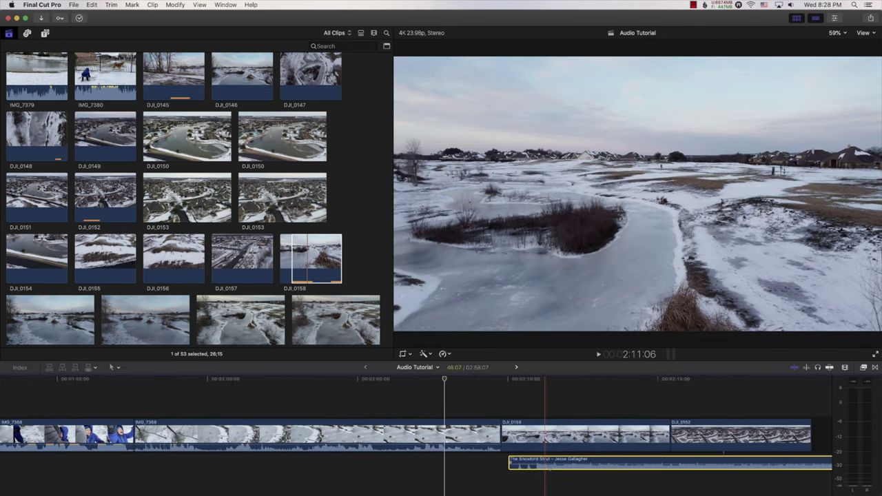
left_click_drag(545, 466, 533, 466)
left_click_drag(501, 382, 570, 379)
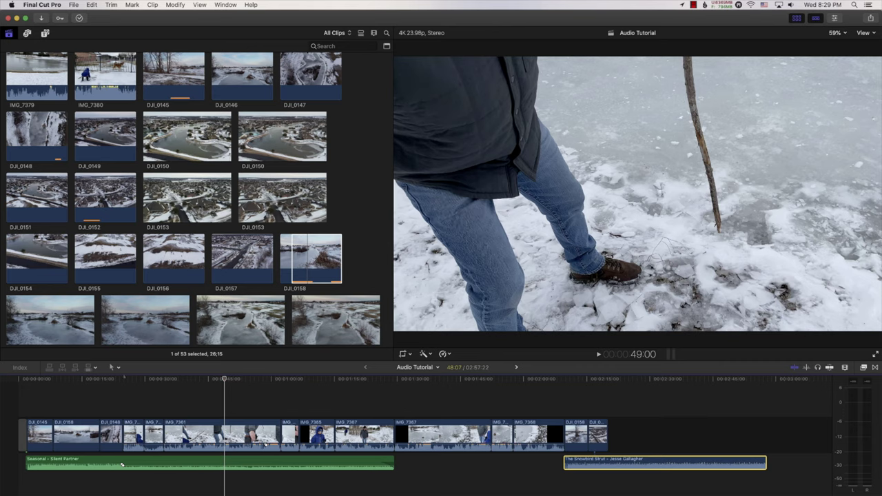
Step: Mark a range about 13 seconds long within IMG_7361 using the Range Selection tool
left_click(113, 368)
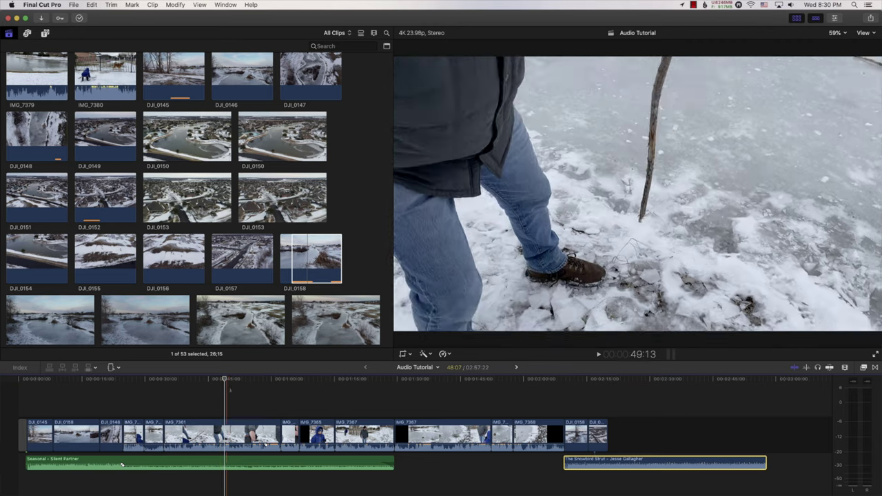
left_click_drag(225, 382, 209, 389)
key("super+equal")
key("super+equal")
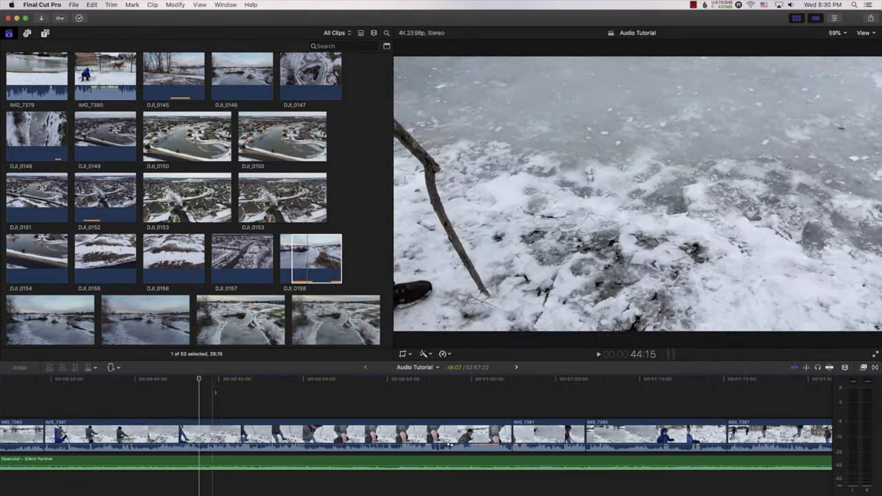
left_click(114, 367)
left_click(141, 406)
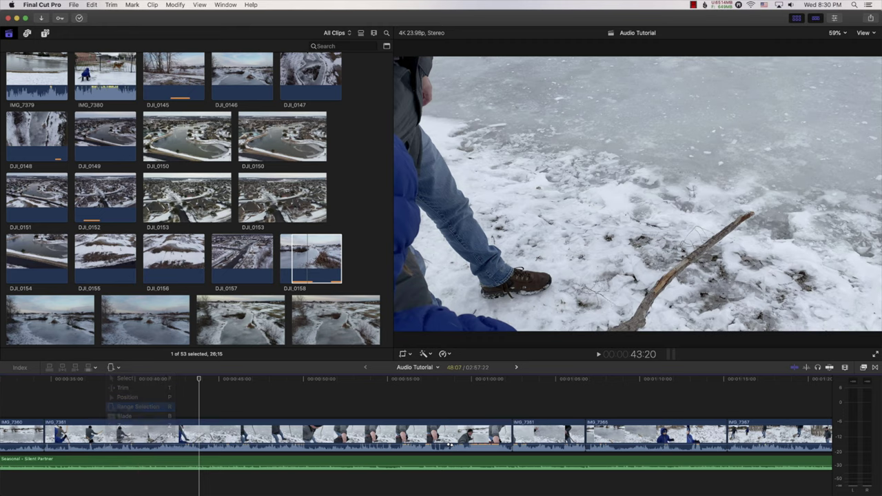
left_click_drag(200, 432, 421, 433)
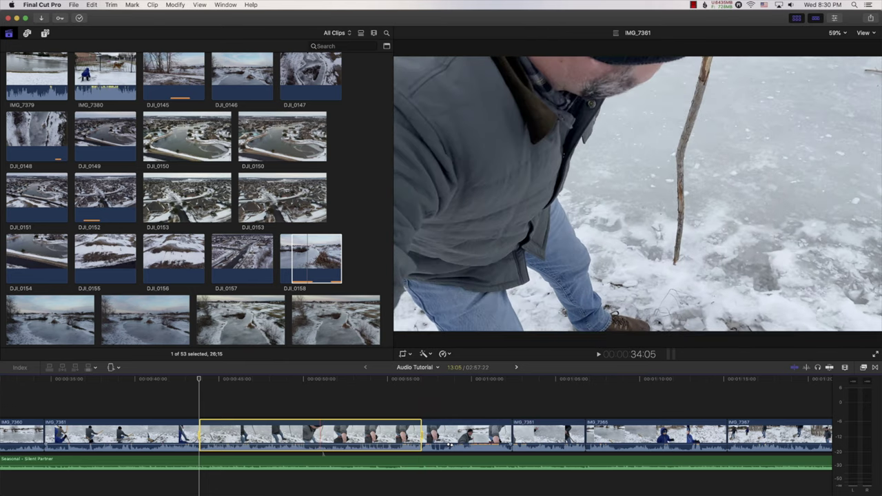
Step: Lower the audio level of the marked range in IMG_7361 to -3.0 dB, and clear the range selection
left_click_drag(323, 451, 321, 444)
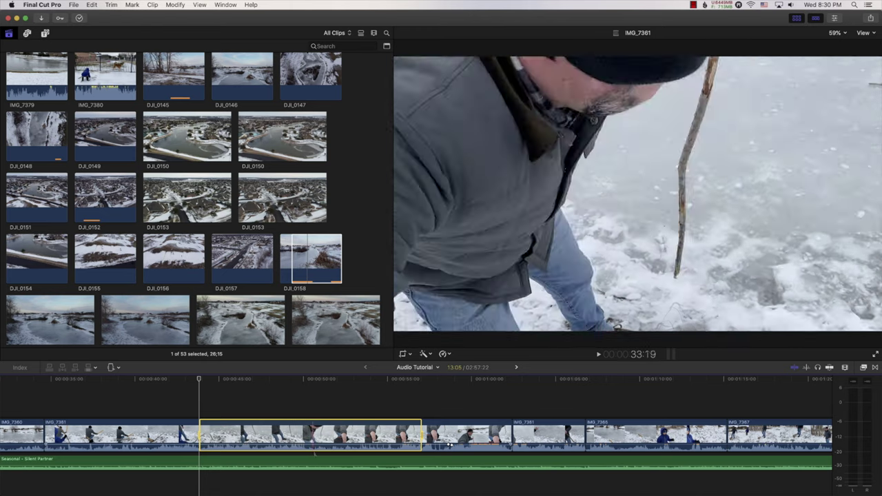
left_click_drag(309, 444, 310, 453)
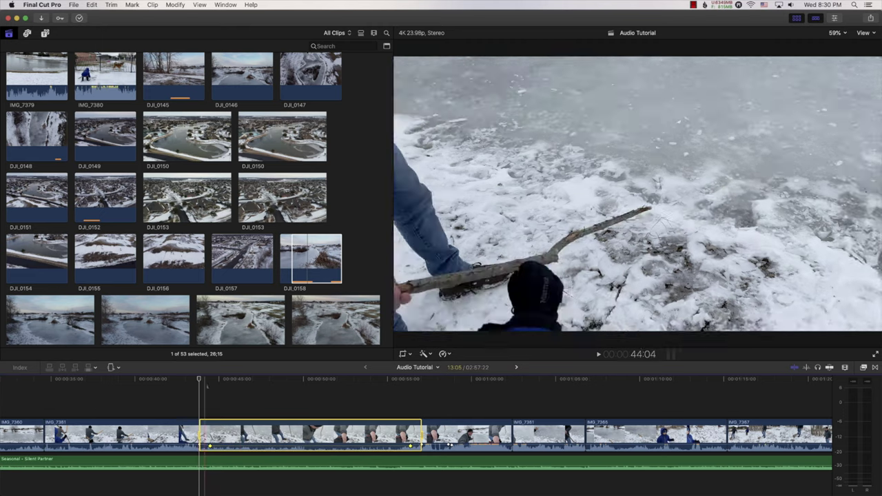
left_click(173, 406)
left_click(219, 405)
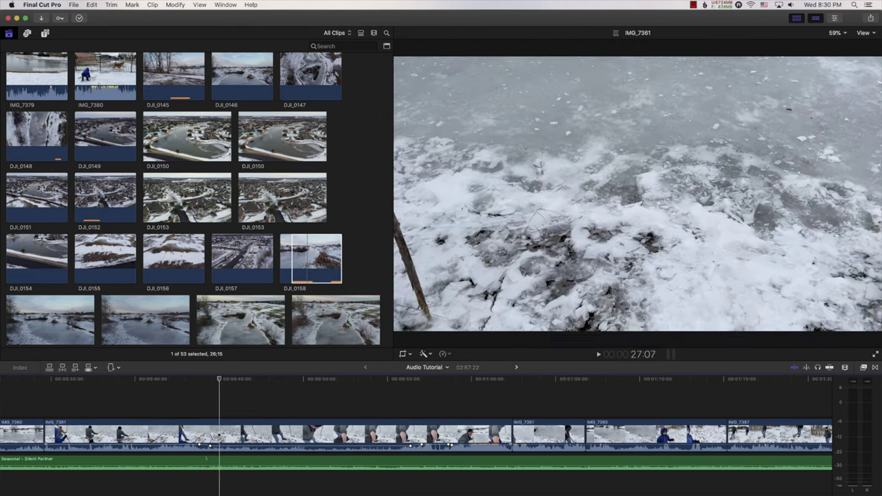
Step: Spread the volume keyframes at both ends of IMG_7361's lowered section to make the level transitions more gradual
mouse_move(211, 447)
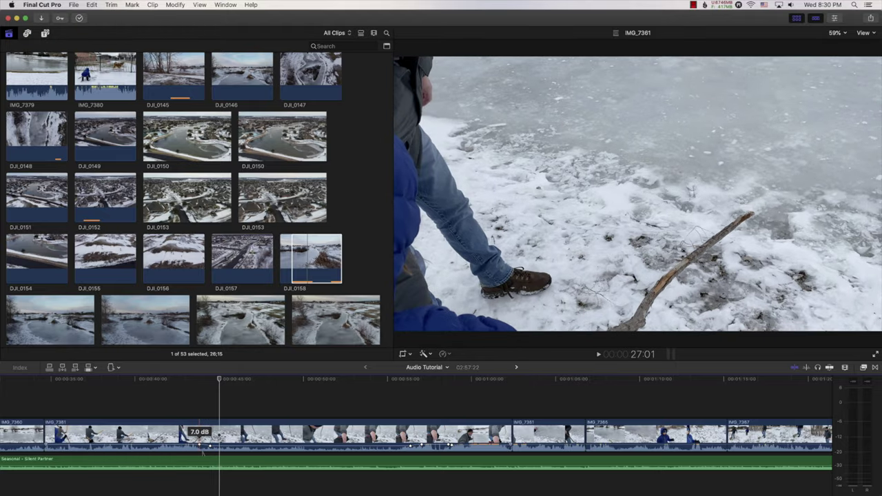
mouse_move(202, 448)
left_mouse_down()
mouse_move(187, 448)
mouse_move(214, 448)
mouse_move(188, 449)
left_mouse_up()
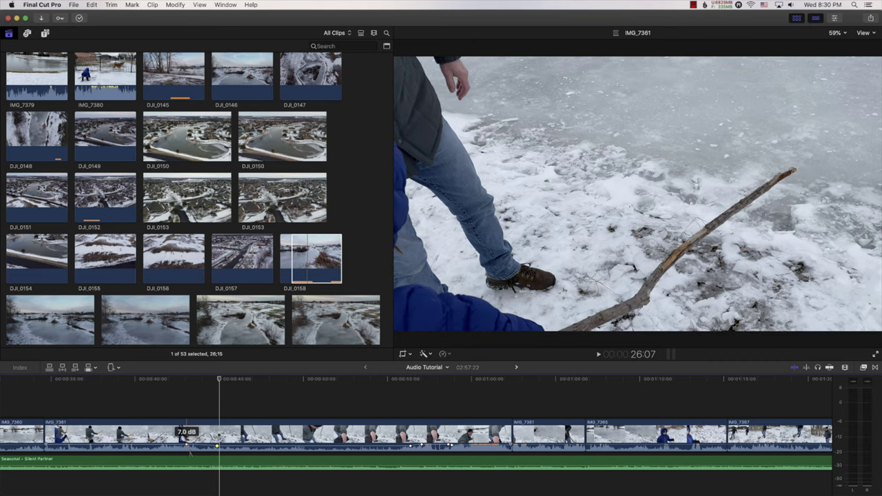
left_click(186, 445, "shift")
mouse_move(217, 446)
left_mouse_down()
mouse_move(242, 447)
mouse_move(208, 446)
left_mouse_up()
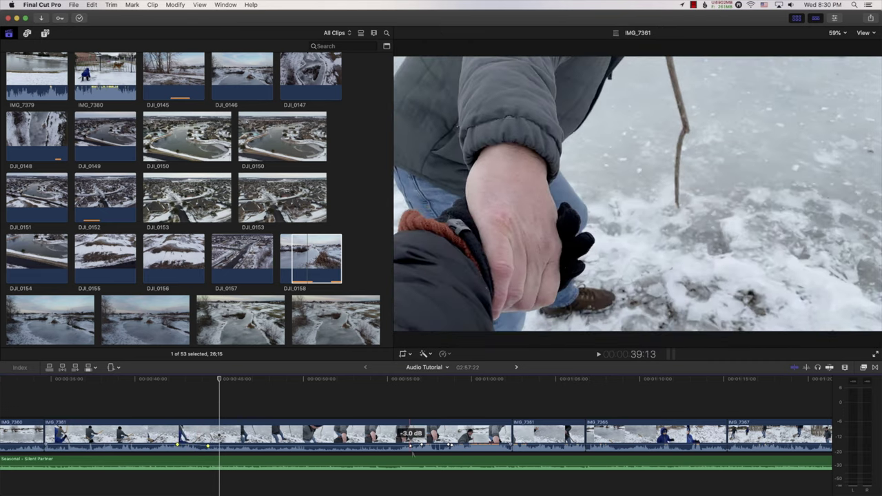
mouse_move(411, 446)
left_mouse_down()
mouse_move(390, 446)
mouse_move(413, 445)
left_mouse_up()
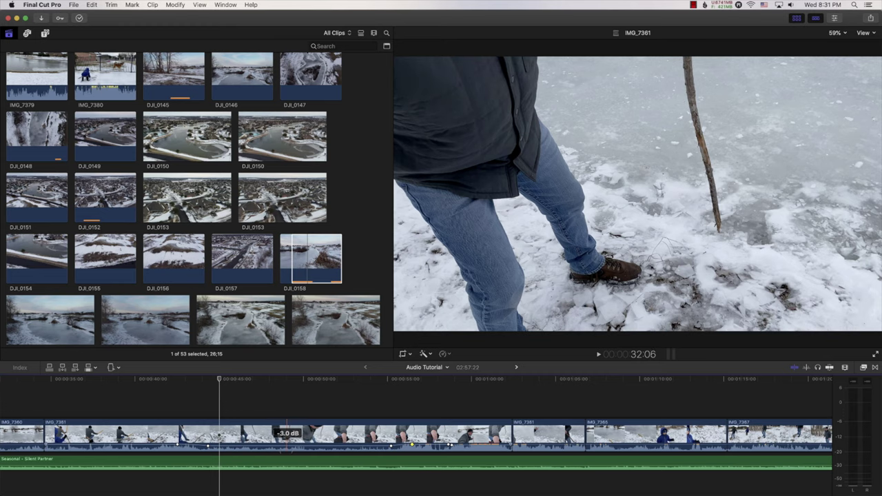
Step: Adjust the audio level between the inner keyframes of IMG_7361 to 0.0 dB
left_click_drag(288, 447, 288, 450)
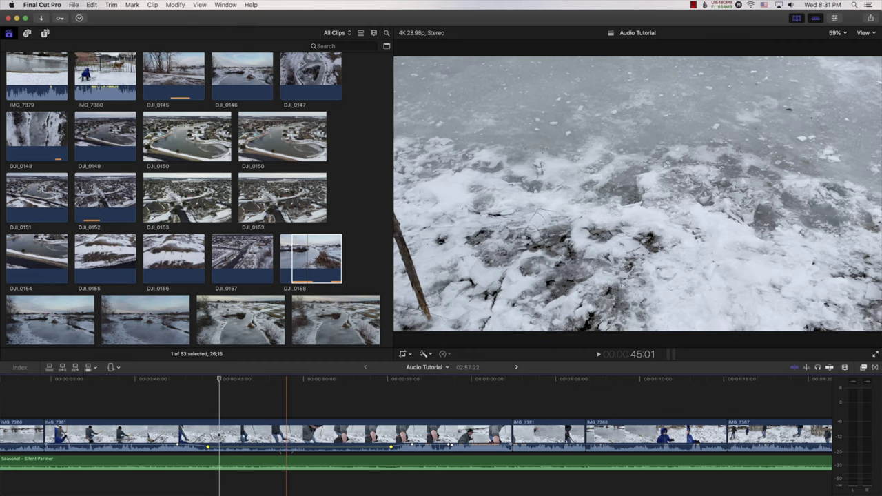
left_click_drag(289, 450, 288, 448)
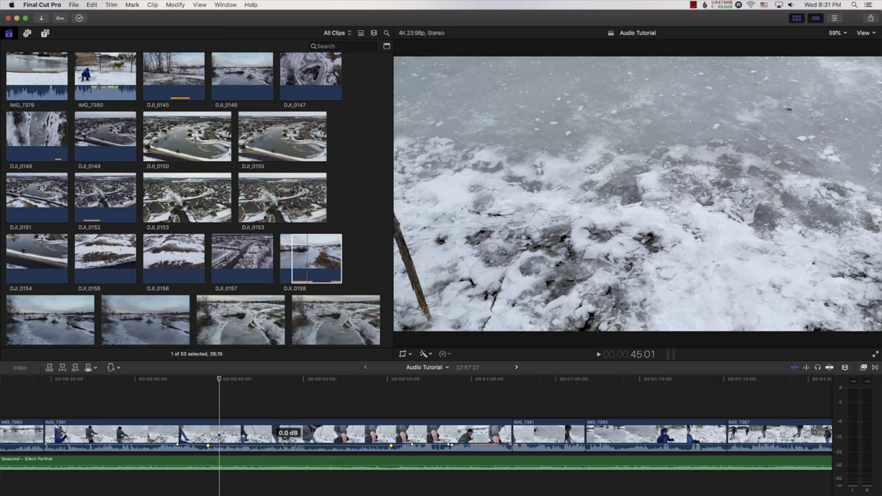
left_click_drag(285, 452, 287, 448)
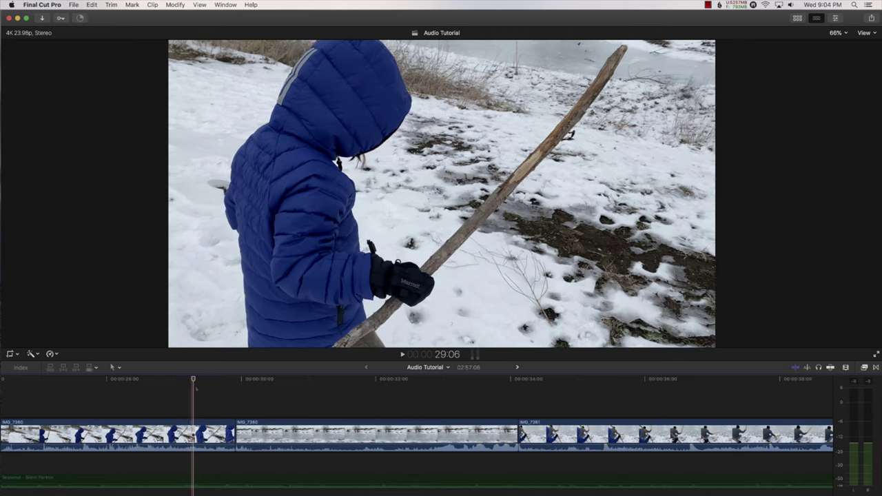
Step: Play the section across the cut between the two IMG_7360 clips to check the audio transition
left_click_drag(193, 380, 207, 380)
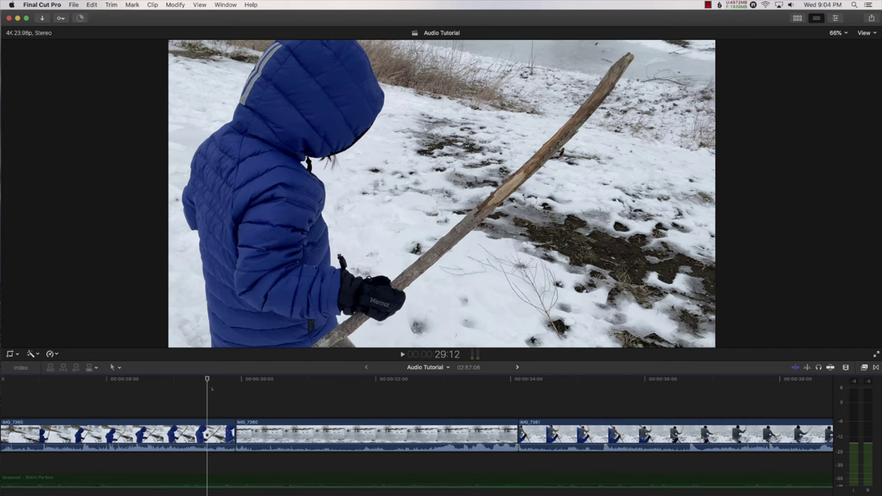
left_click_drag(212, 388, 174, 389)
key("space")
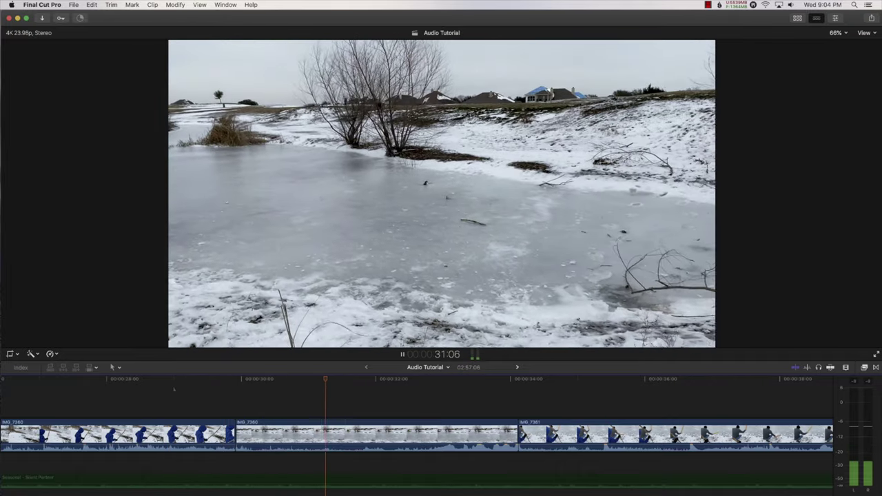
key("space")
left_click_drag(211, 390, 182, 390)
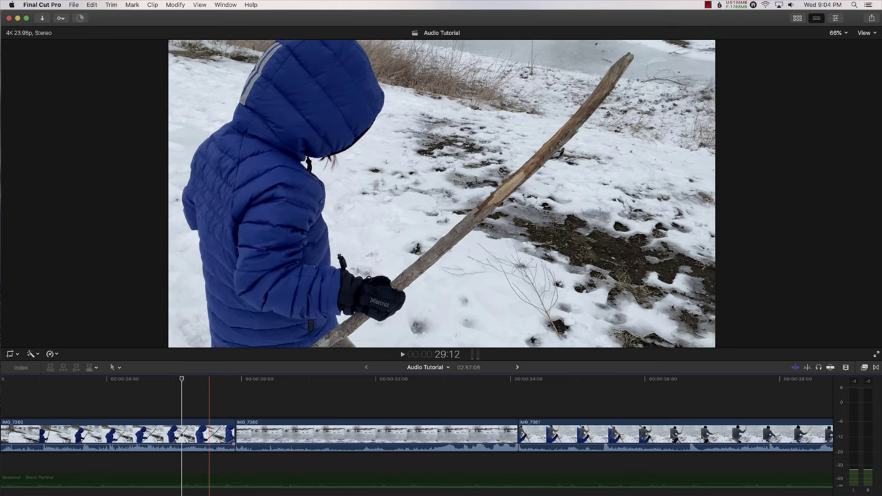
Step: Expand the audio of the first IMG_7360 clip and extend its end past the cut to about 30:01
left_click(209, 434)
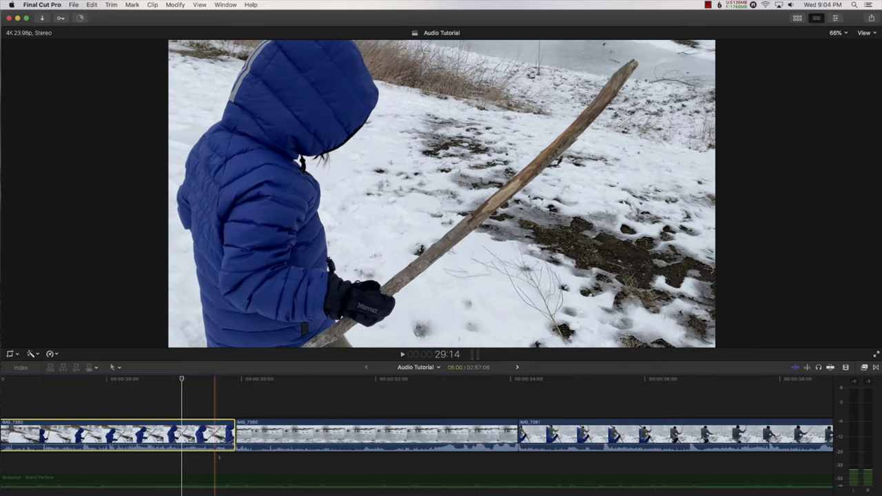
double_click(218, 447)
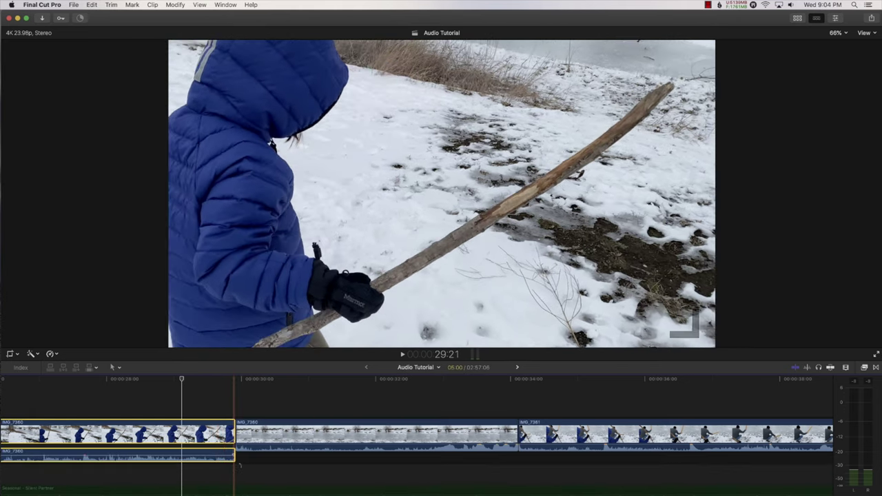
left_click_drag(235, 463, 244, 464)
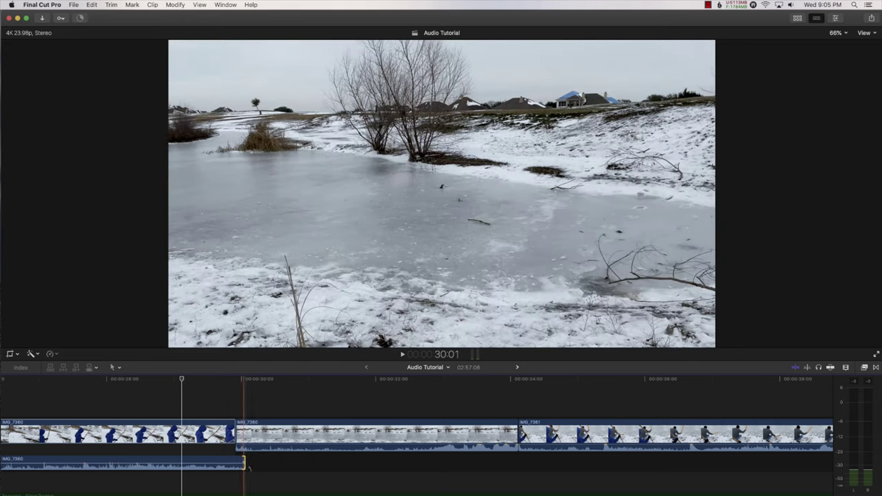
Step: Fade out the end of the extended IMG_7360 audio from about 29:12, using the -3dB curve
left_click_drag(243, 462, 209, 463)
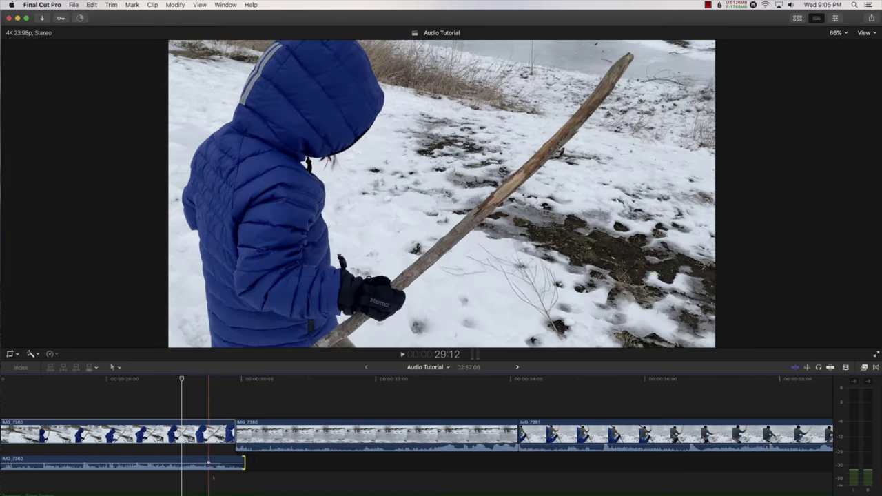
right_click(209, 463)
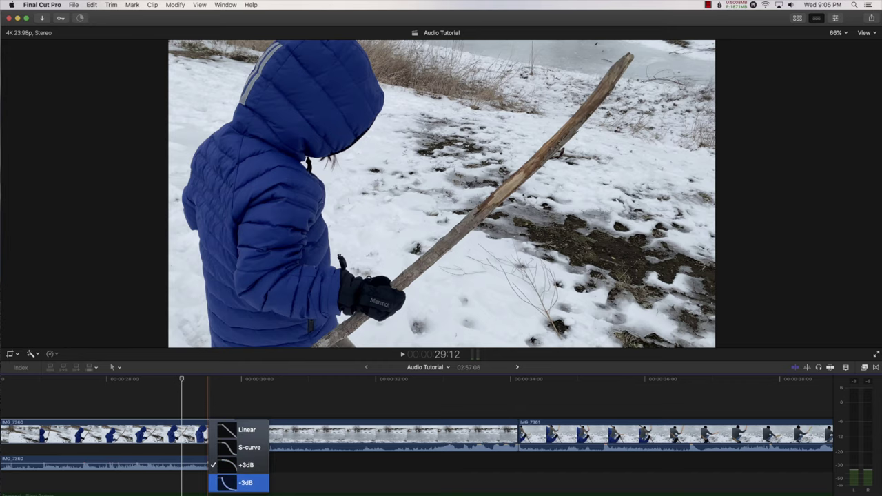
left_click(241, 483)
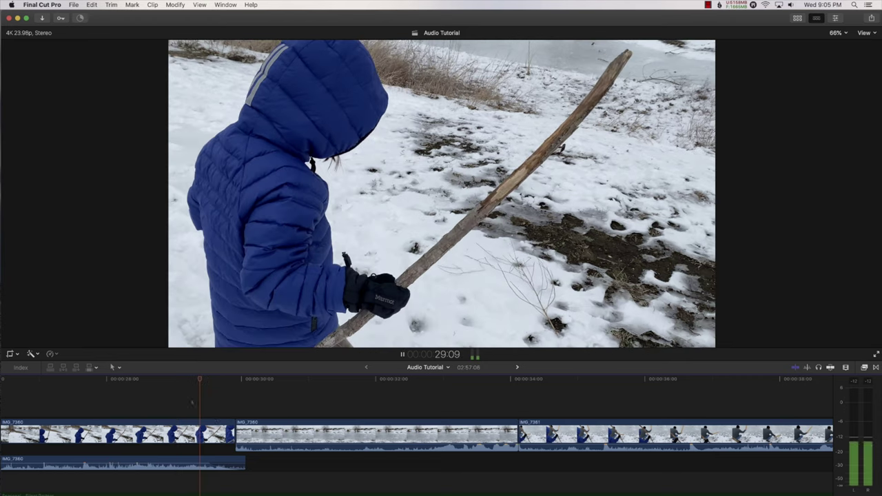
Step: Expand the second IMG_7360 clip's audio and extend its start about a third of a second ahead of the cut
key("space")
double_click(276, 448)
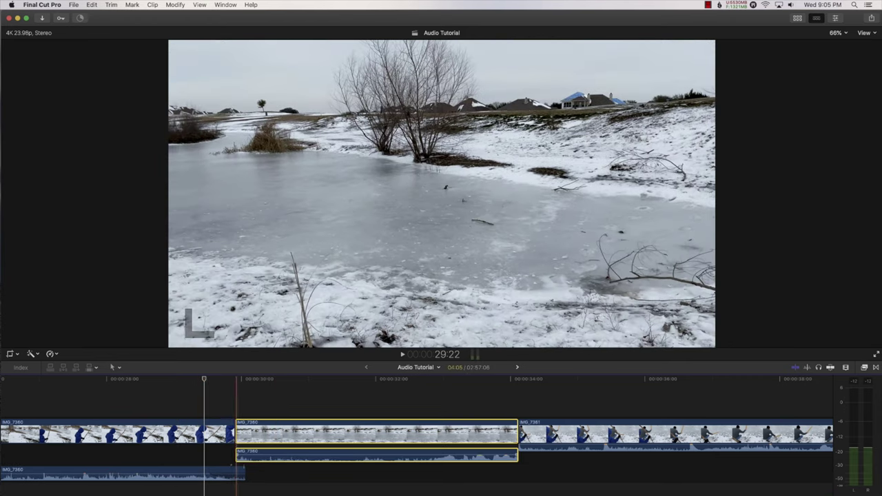
left_click_drag(237, 455, 215, 455)
Step: Play from about 29:01 across the cut to hear the overlapping audio of the two IMG_7360 clips
left_click(181, 400)
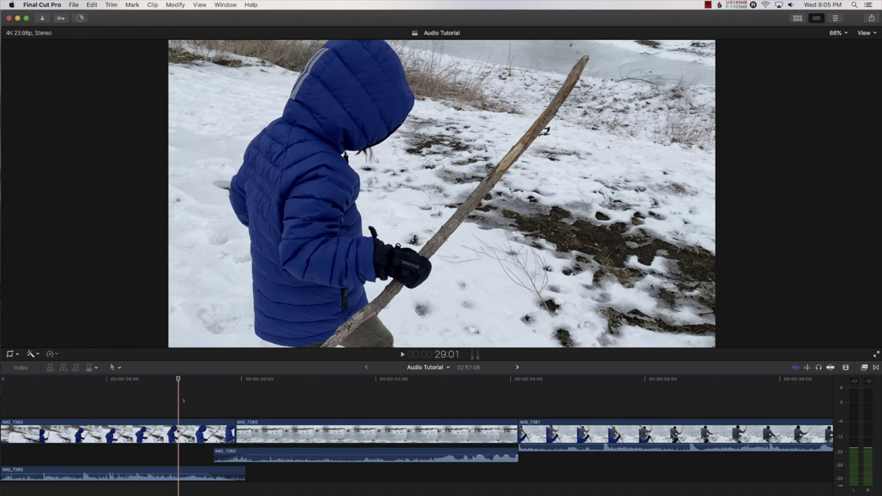
key("Right")
key("space")
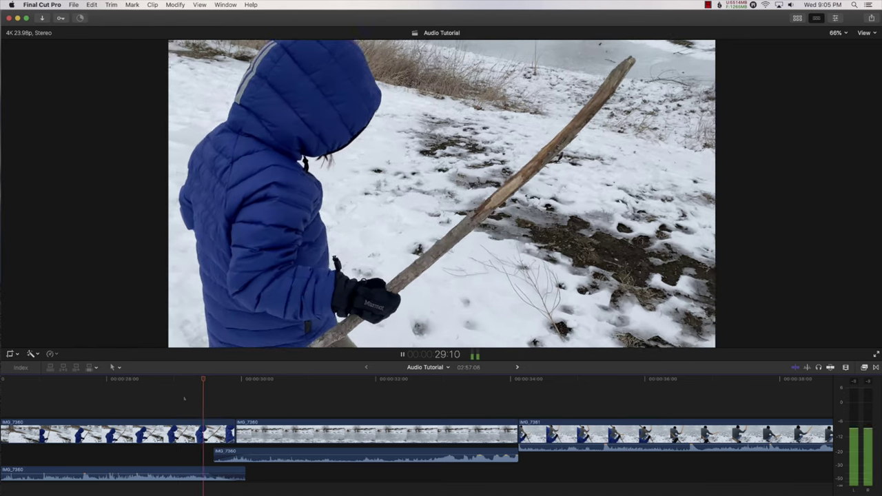
key("space")
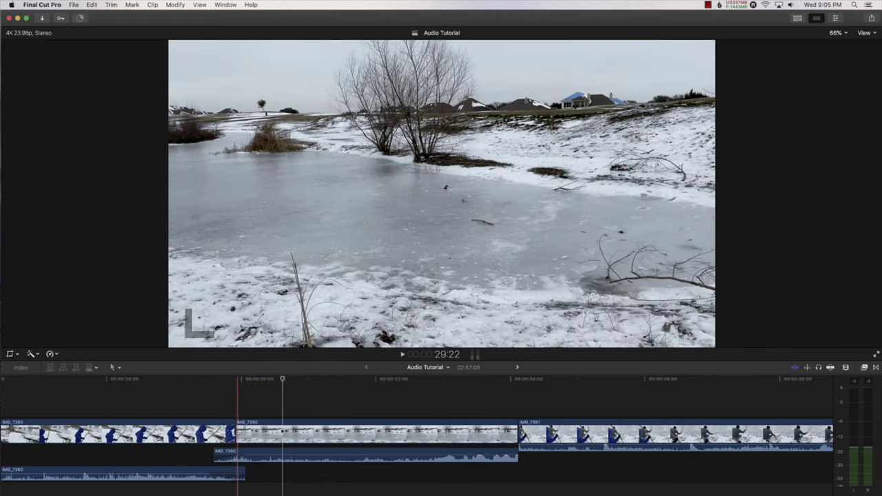
Step: Undo the manual audio fade, extensions and expansion on both IMG_7360 clips
key("super+z")
key("super+z")
key("super+z")
key("super+z")
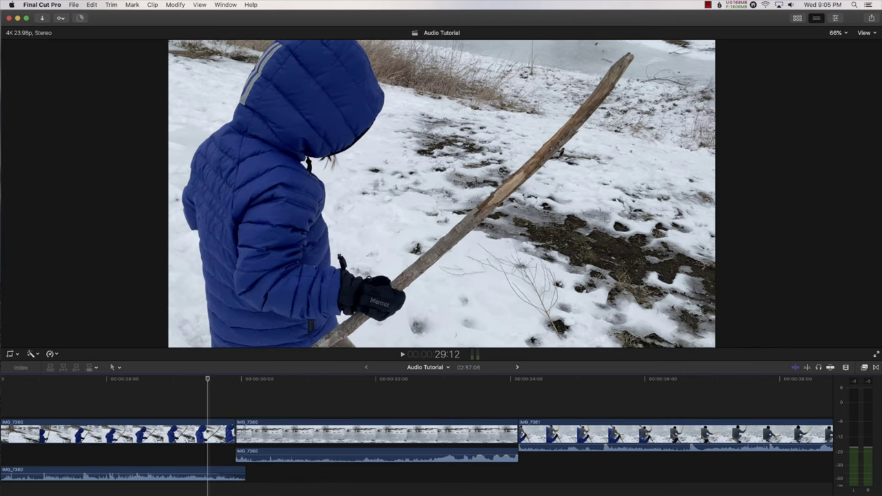
key("super+z")
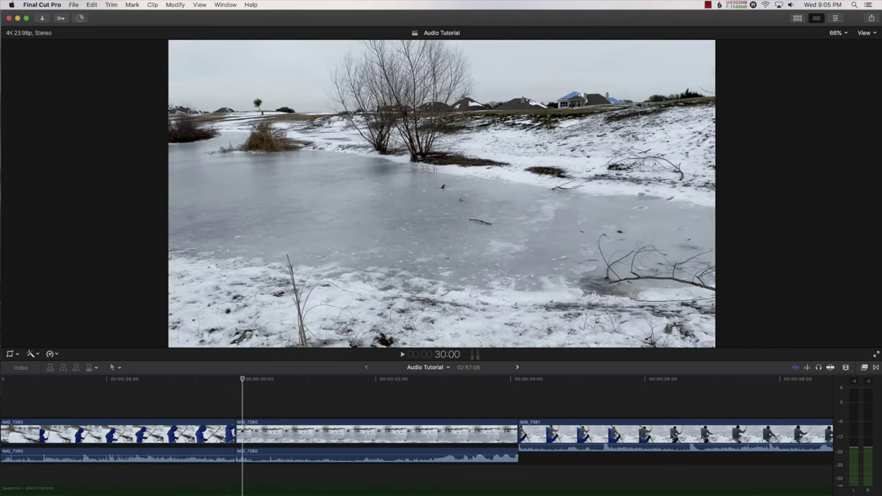
key("super+z")
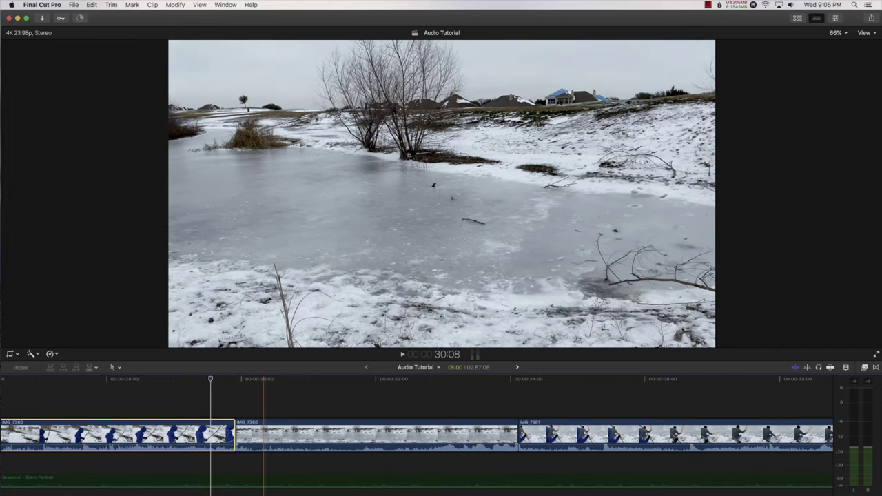
key("super+z")
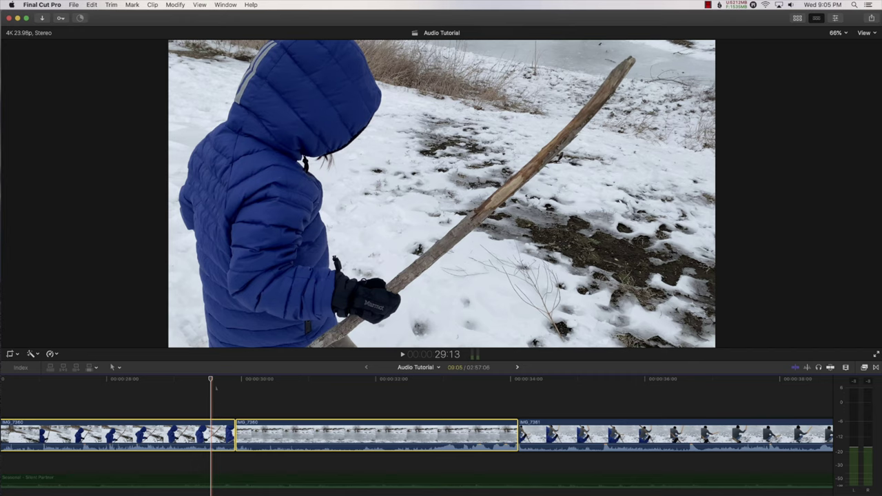
Step: Apply audio crossfades between the two IMG_7360 clips and between the second IMG_7360 clip and IMG_7361
key("alt+t")
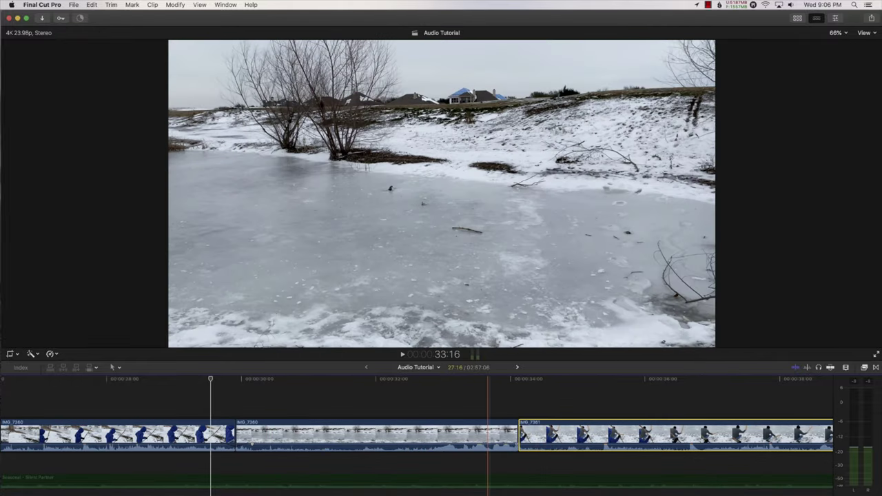
left_click(489, 434)
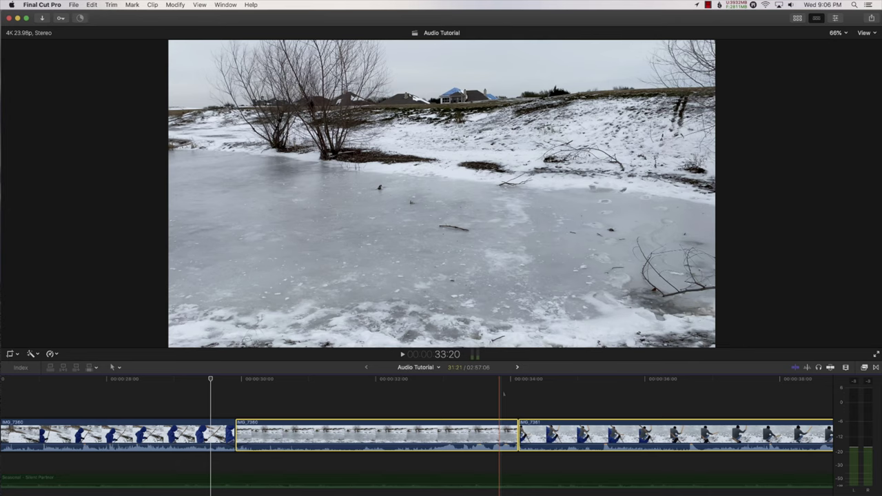
left_click(498, 391)
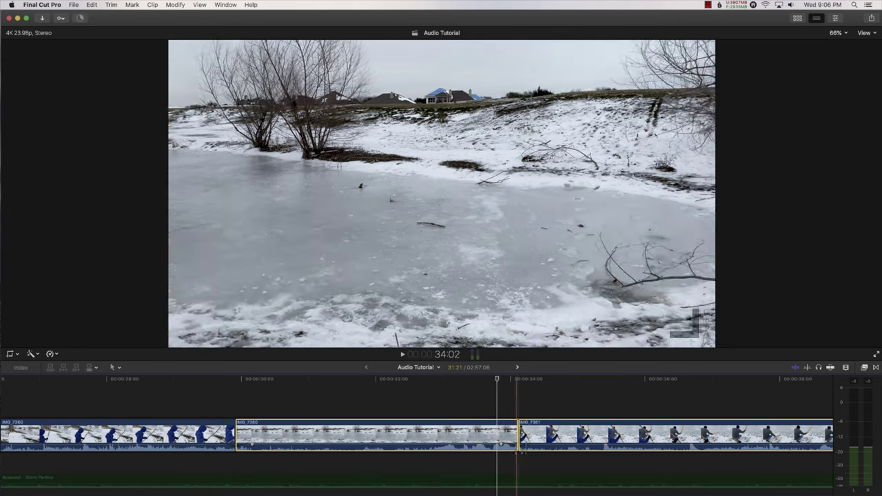
Step: Expand the audio of IMG_7360 and IMG_7361, and lengthen IMG_7360's fade-out to start at about 33:12 with a Linear curve
key("ctrl+s")
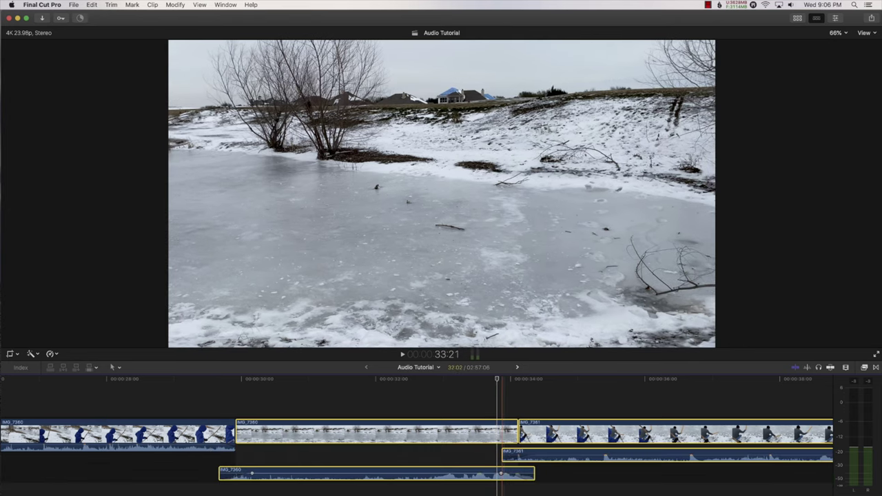
left_click_drag(501, 473, 476, 473)
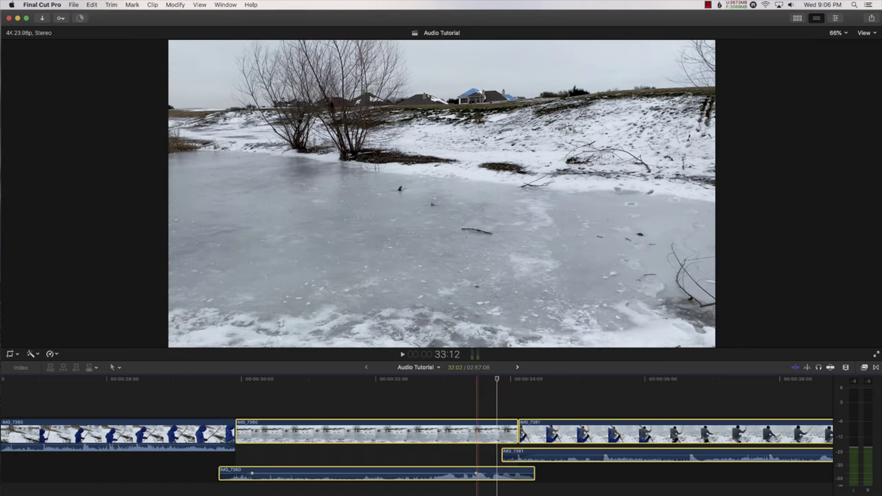
right_click(475, 474)
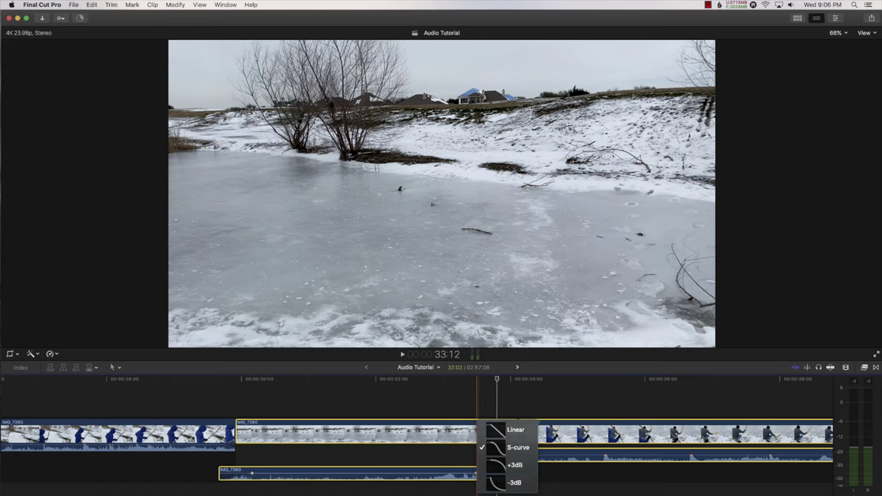
left_click(513, 430)
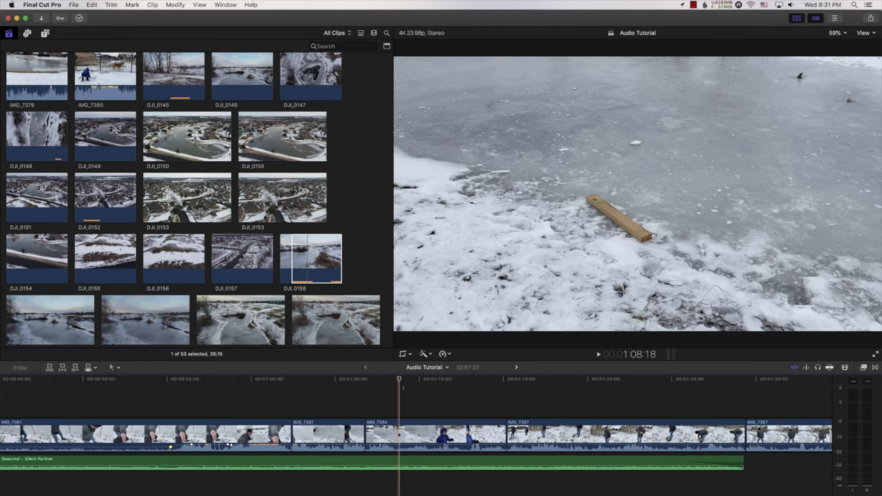
Step: Detach the audio from the IMG_7365 clip
key("space")
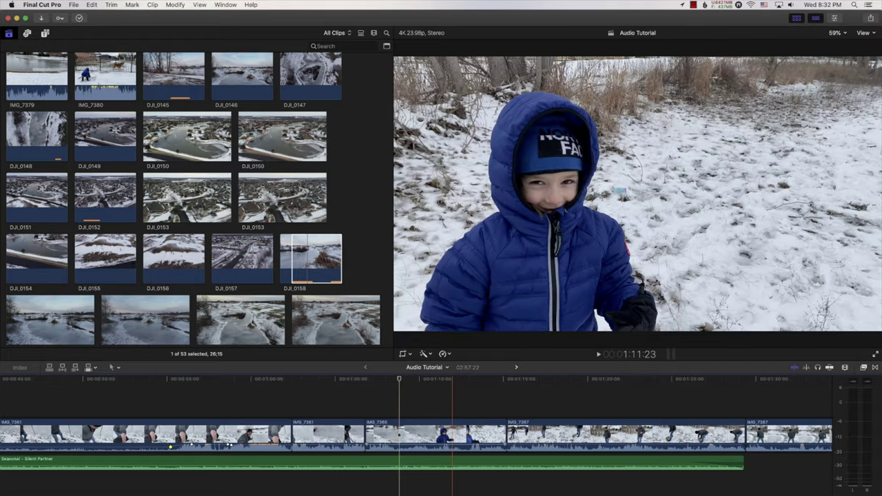
mouse_move(398, 386)
left_mouse_down()
mouse_move(440, 390)
mouse_move(399, 390)
left_mouse_up()
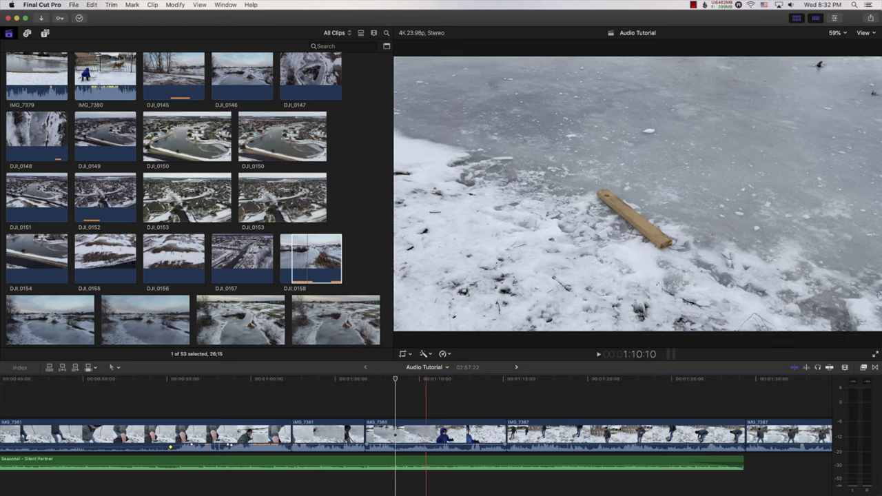
left_click(436, 435)
right_click(436, 434)
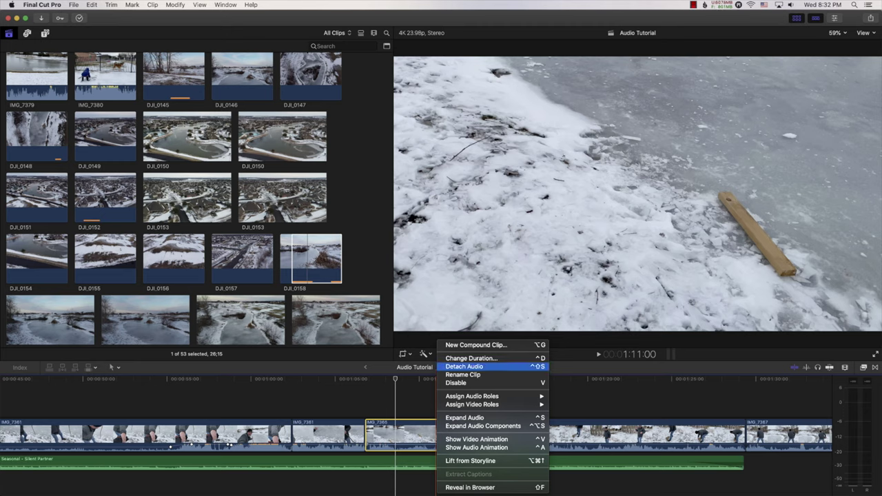
left_click(464, 367)
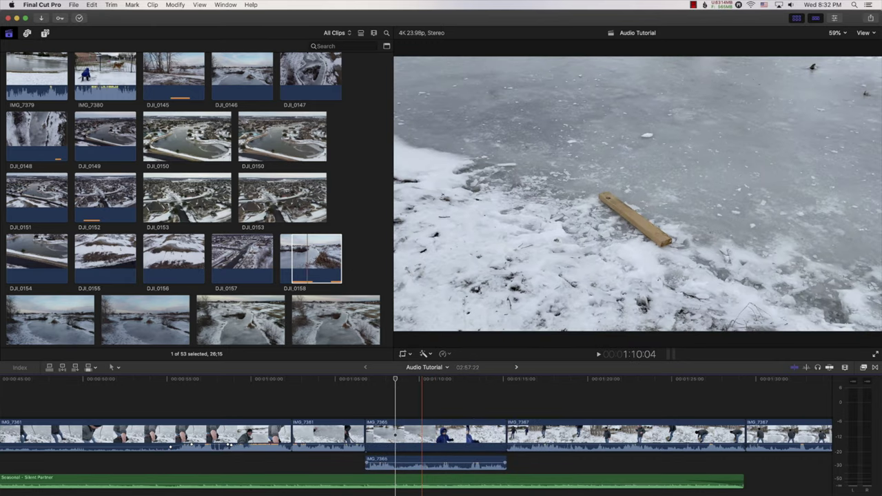
Step: Try deleting the IMG_7365 video clip while its detached audio starts at the same point, and undo the deletion
left_click(428, 464)
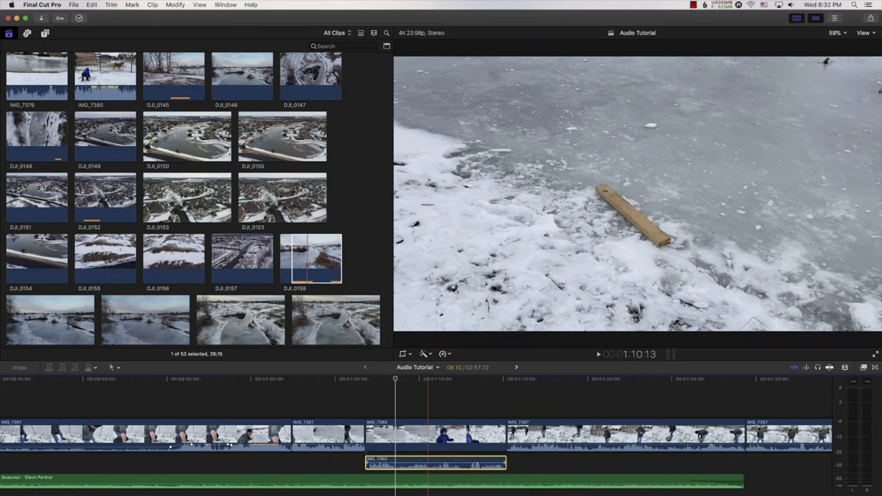
mouse_move(427, 463)
left_mouse_down()
mouse_move(499, 463)
mouse_move(393, 463)
mouse_move(427, 463)
left_mouse_up()
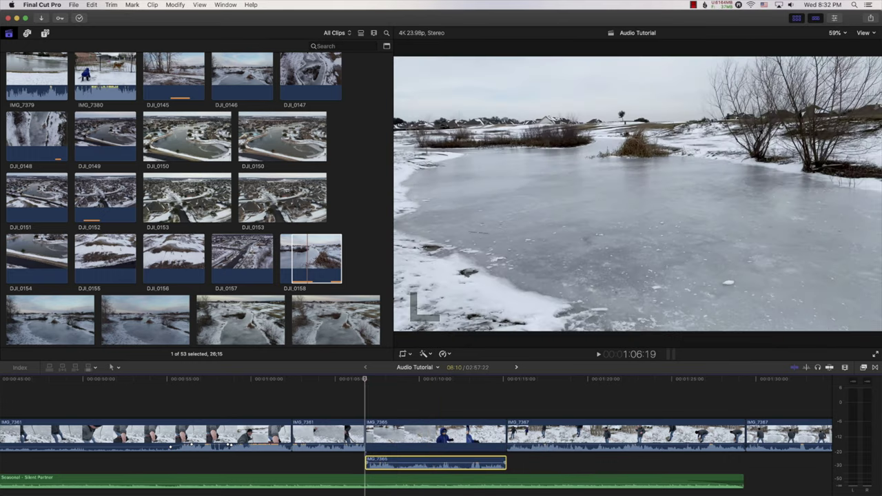
left_click(387, 435)
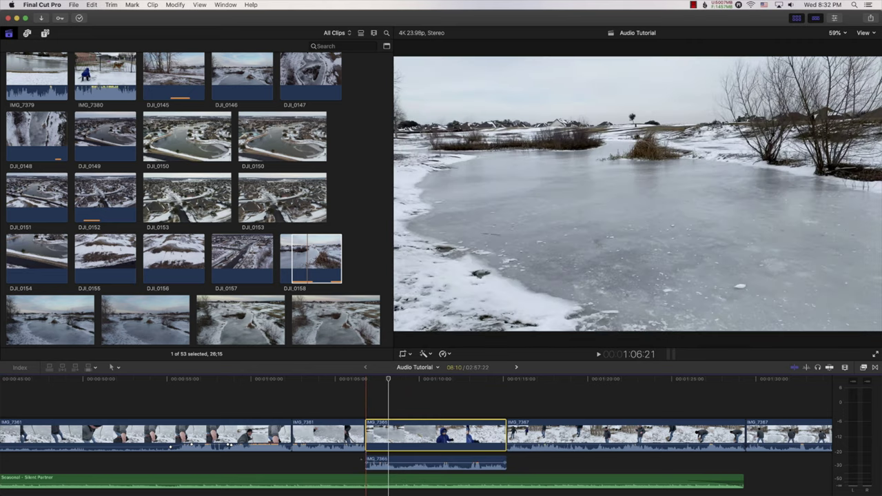
key("Delete")
key("l")
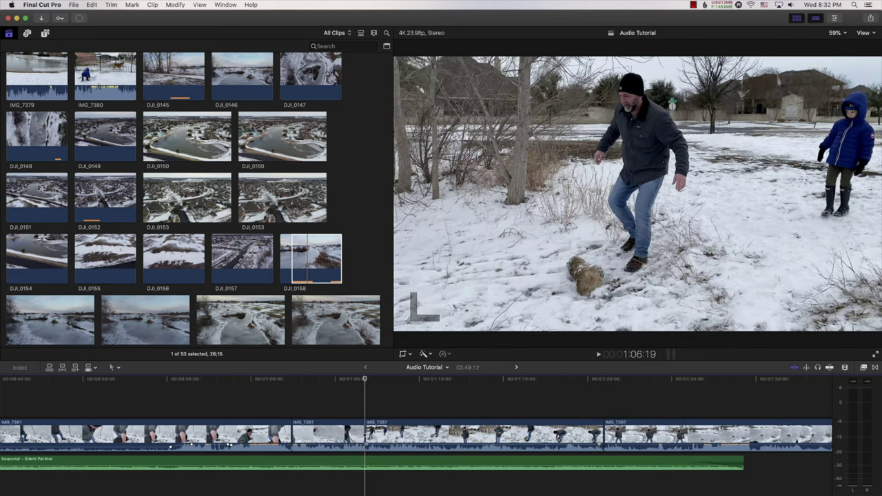
key("super+z")
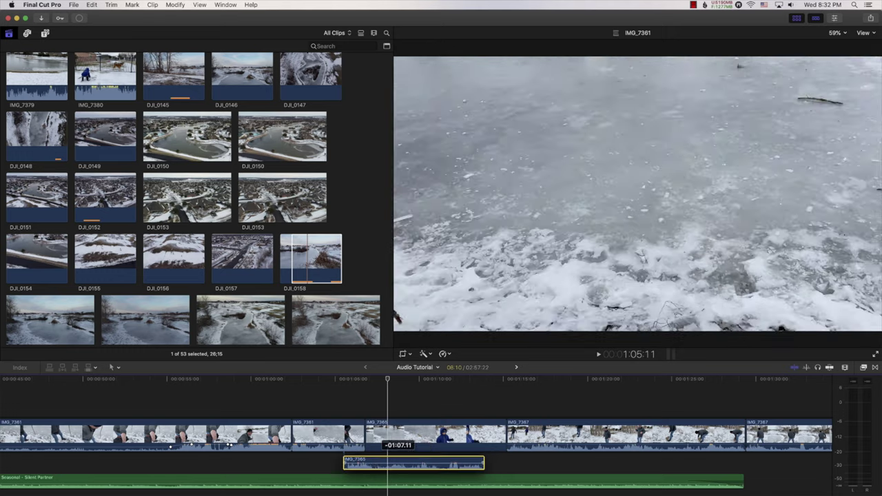
Step: Shift the detached IMG_7365 audio about 1.3 seconds earlier, and delete the IMG_7365 video clip
left_click(403, 441)
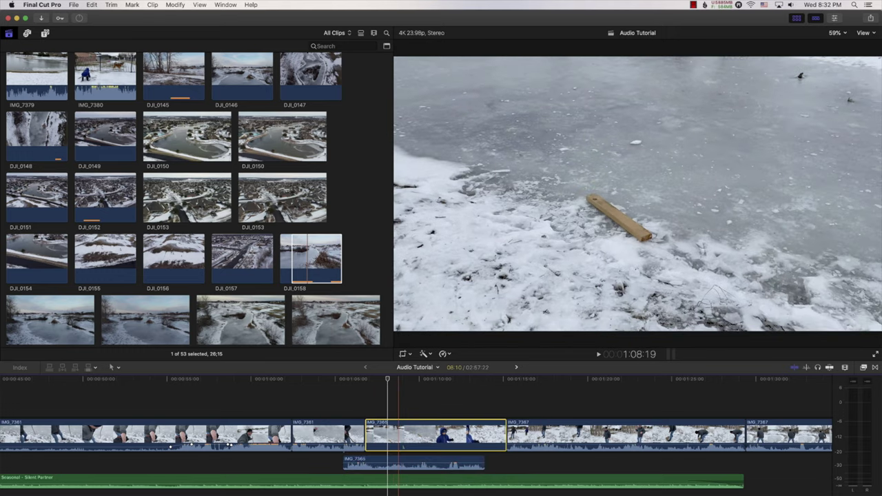
key("Delete")
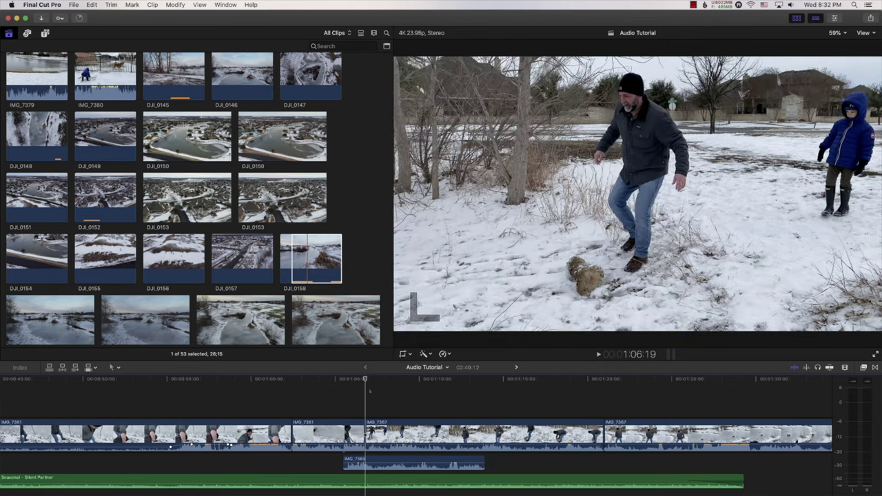
Step: Undo the deletion of the IMG_7365 video clip and the earlier shift of its detached audio
mouse_move(366, 379)
left_mouse_down()
mouse_move(374, 379)
mouse_move(365, 379)
left_mouse_up()
key("super+z")
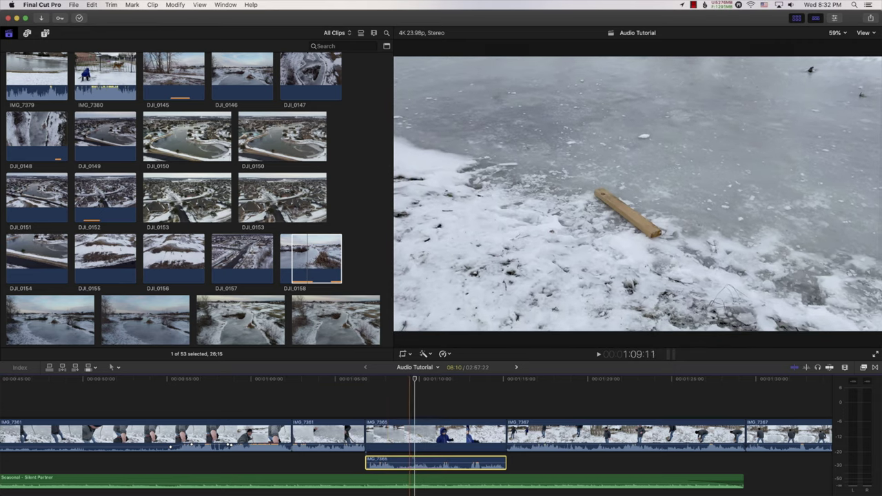
Step: Replace the IMG_7365 video with the marked range of DJI_0148 using Replace from Start, and play the timeline
left_click(290, 263)
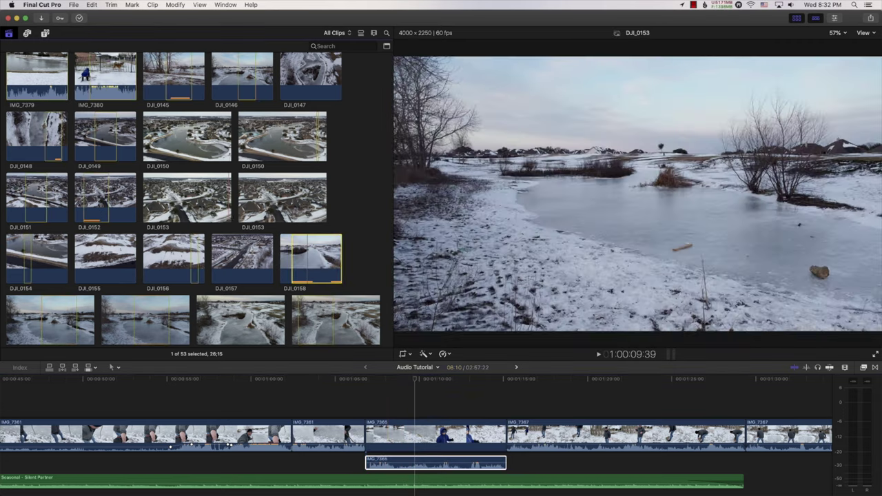
left_click(54, 138)
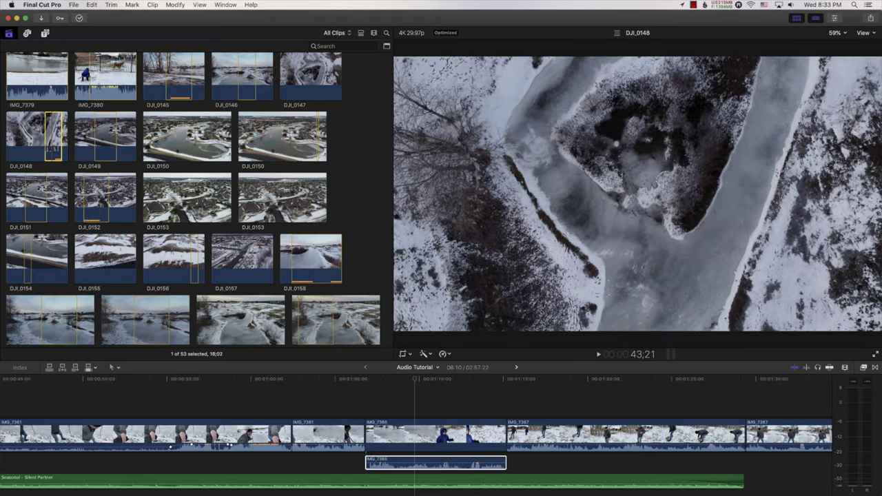
left_click_drag(53, 148, 398, 398)
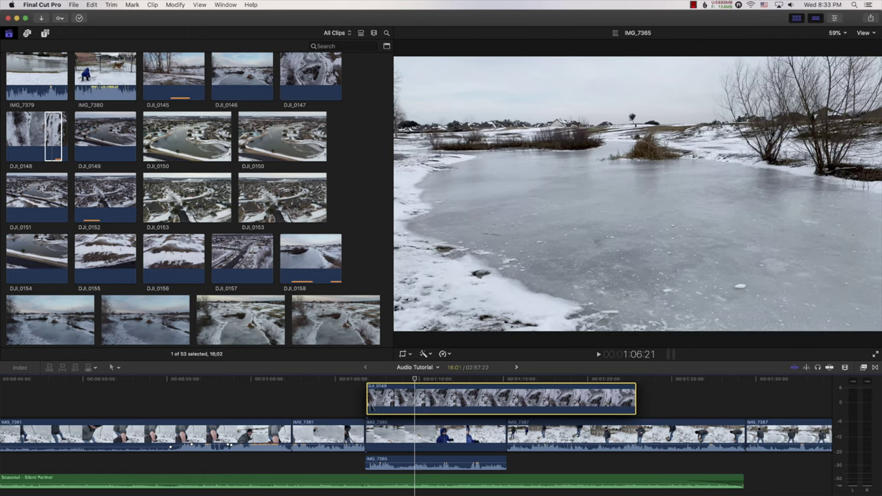
left_click_drag(373, 407, 383, 436)
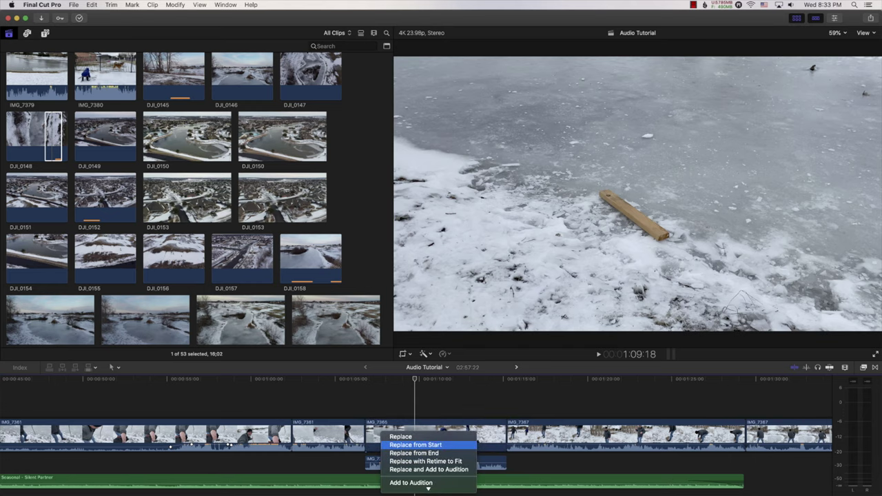
left_click(416, 444)
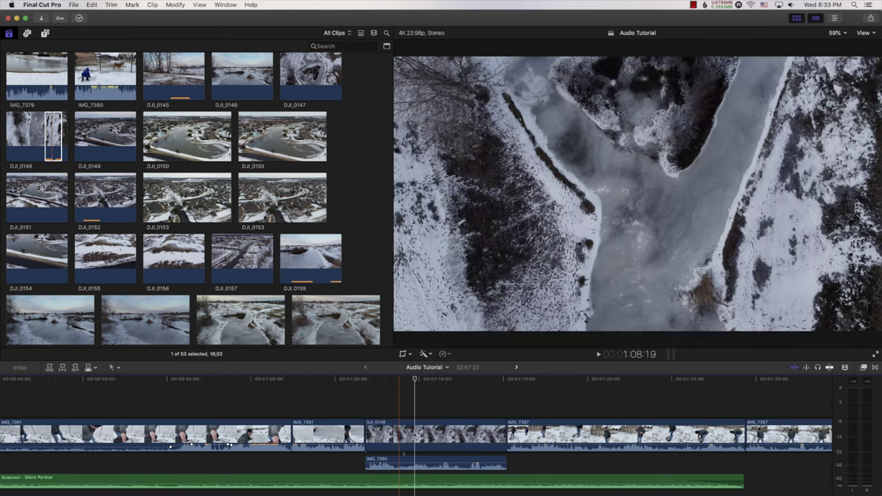
mouse_move(415, 387)
left_mouse_down()
mouse_move(370, 390)
mouse_move(417, 391)
left_mouse_up()
key("space")
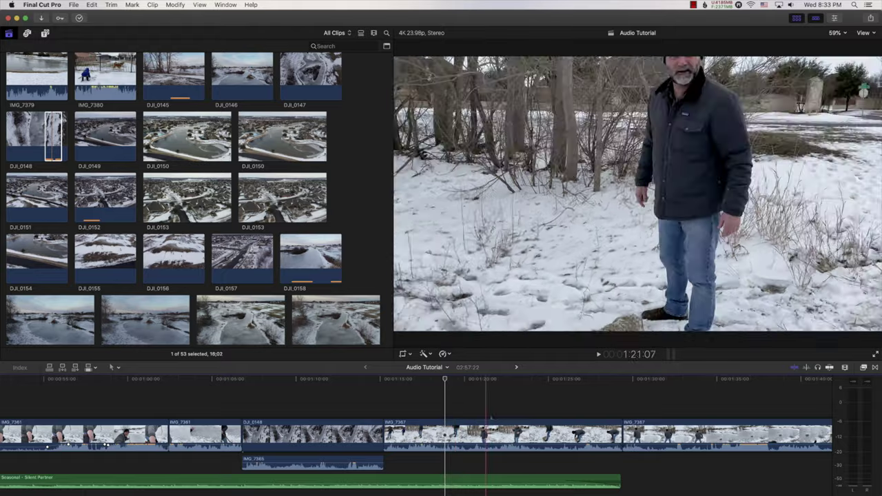
Step: Inspect the video and color settings of the IMG_7367 clip after DJI_0148, and bring up its audio settings
left_click(477, 437)
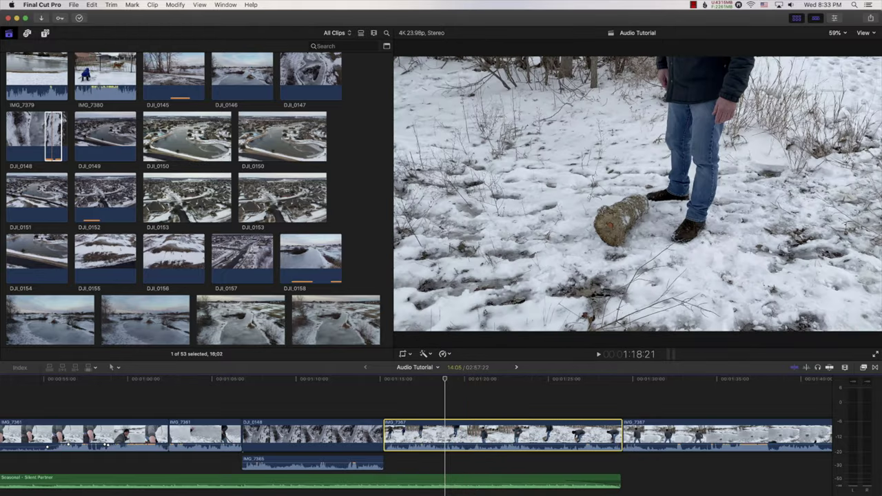
left_click(835, 18)
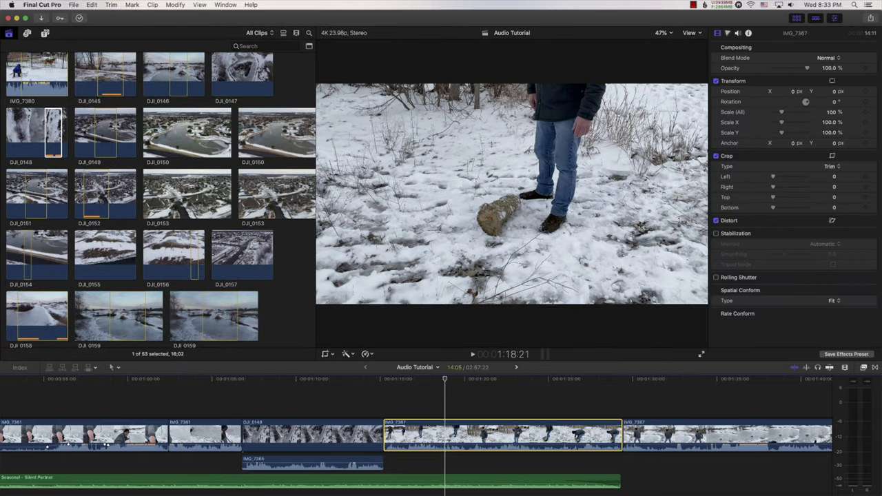
left_click(717, 33)
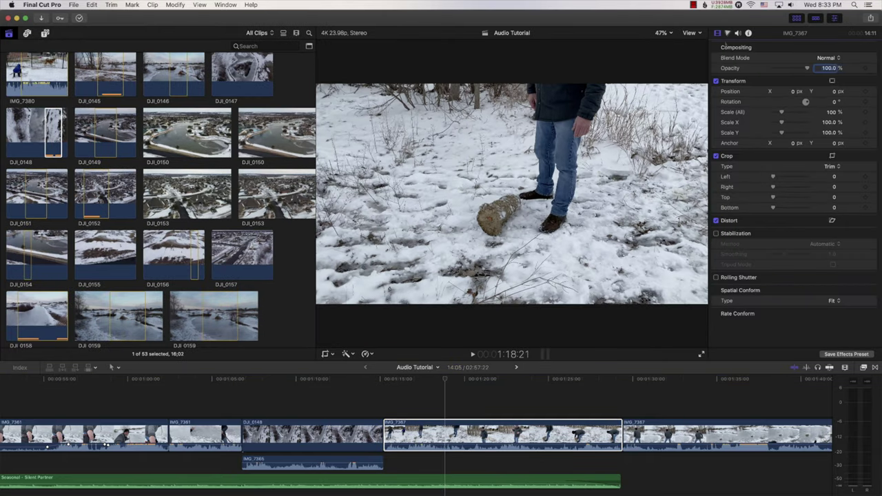
key("super+6")
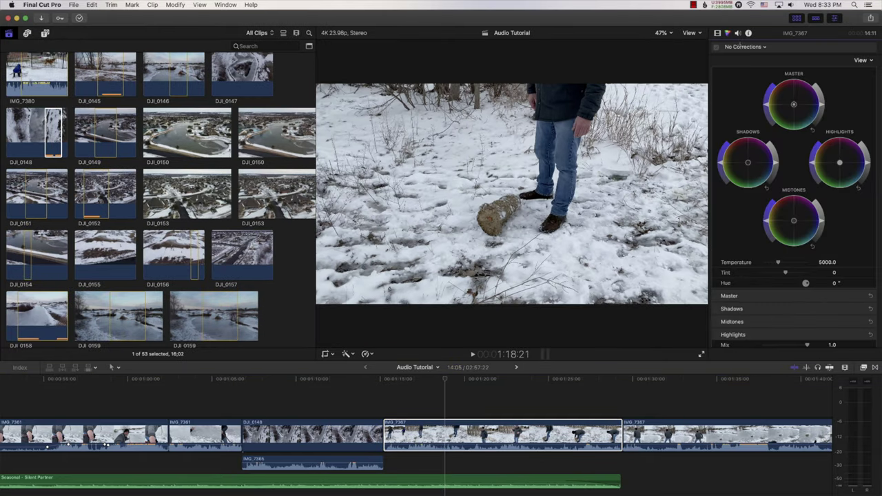
left_click(737, 33)
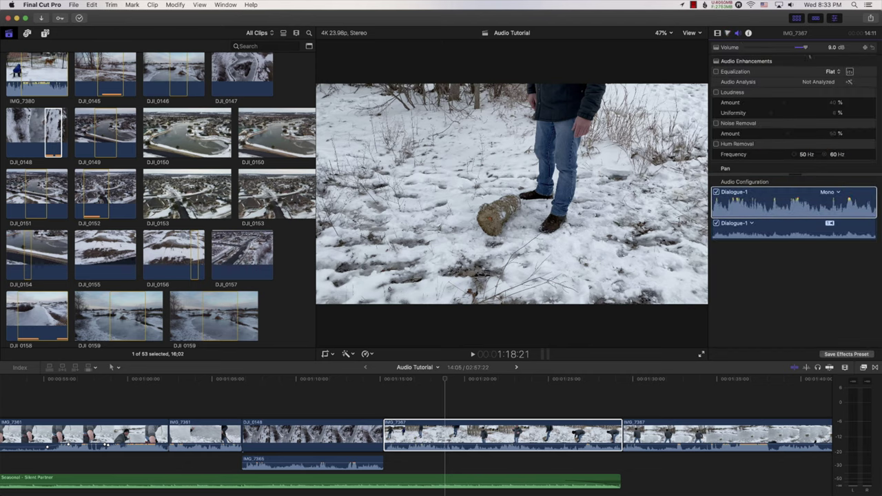
Step: Raise the IMG_7367 clip's volume to 10 dB and apply the Bass Boost equalization preset
mouse_move(806, 48)
left_mouse_down()
mouse_move(793, 49)
mouse_move(807, 48)
left_mouse_up()
left_click(831, 71)
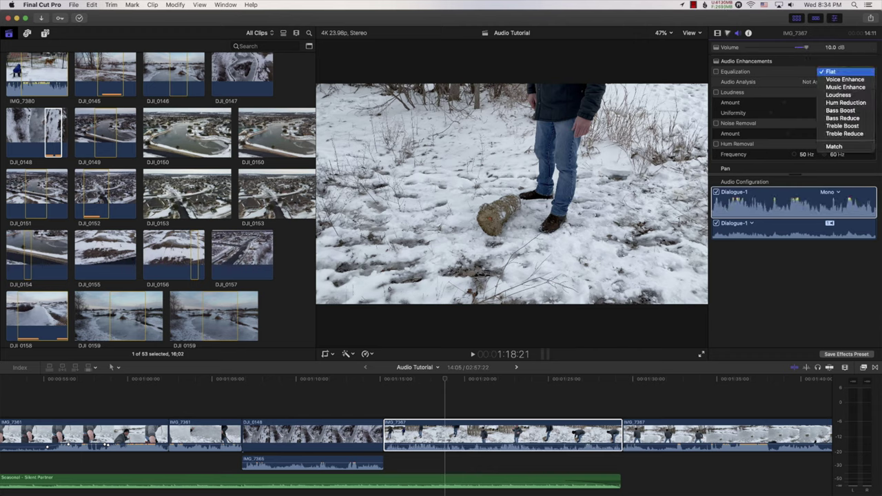
left_click(840, 110)
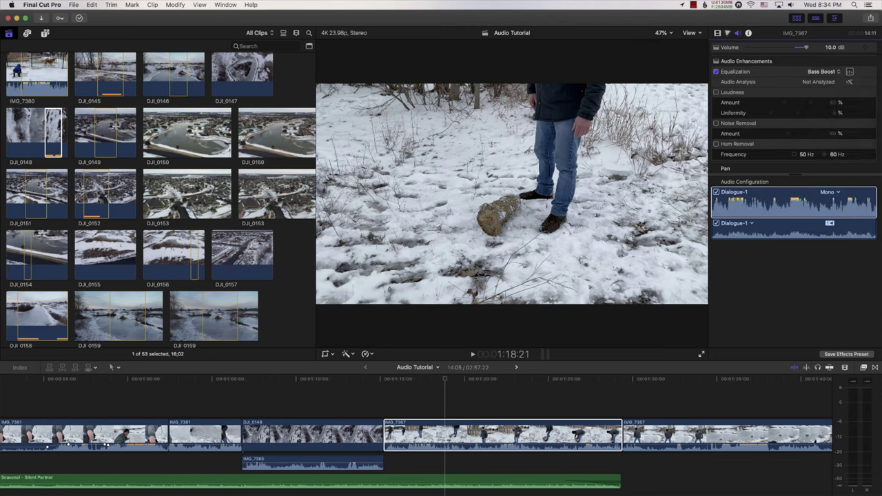
Step: Turn off the clip's Equalization, enable Loudness, and try Noise Removal before switching it back off
left_click(716, 72)
left_click(716, 92)
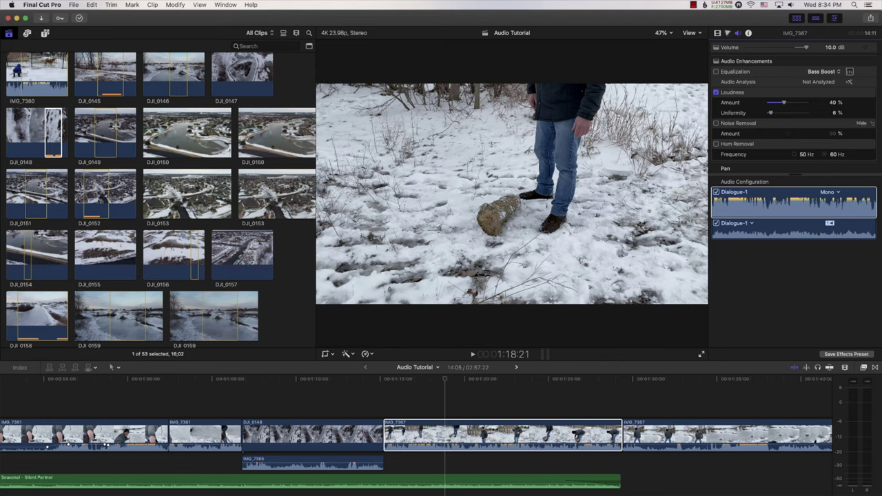
left_click(716, 123)
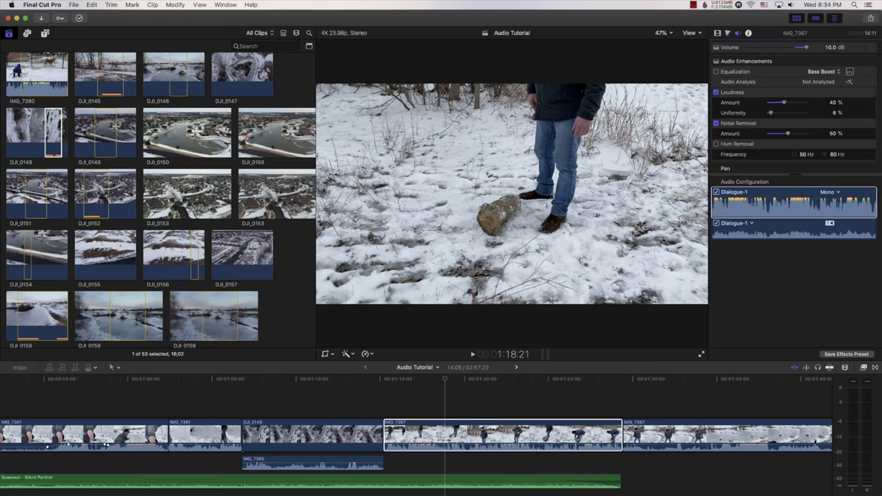
left_click(715, 122)
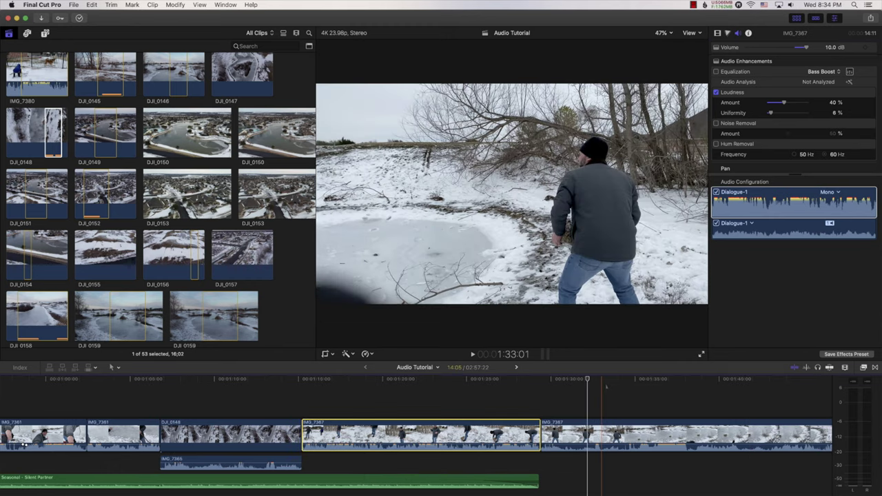
Step: Examine the second IMG_7367 clip's audio settings, and play the end of the timeline to about 2:19
left_click(587, 436)
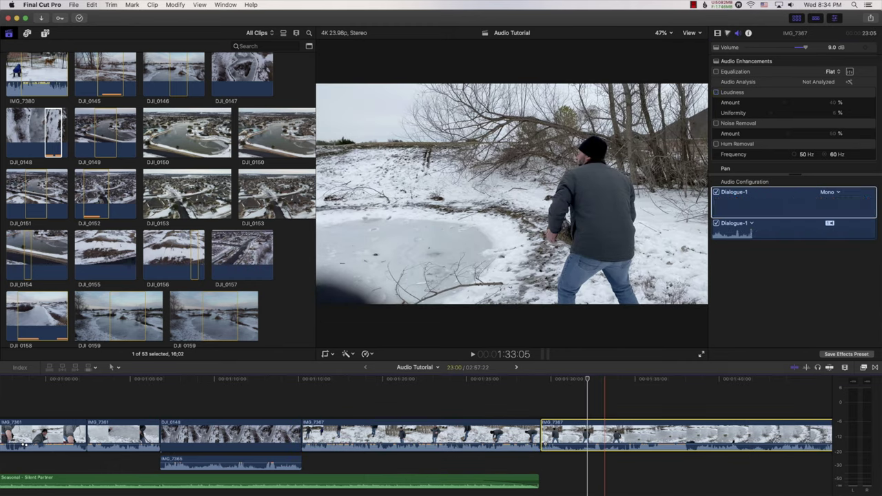
left_click(725, 205)
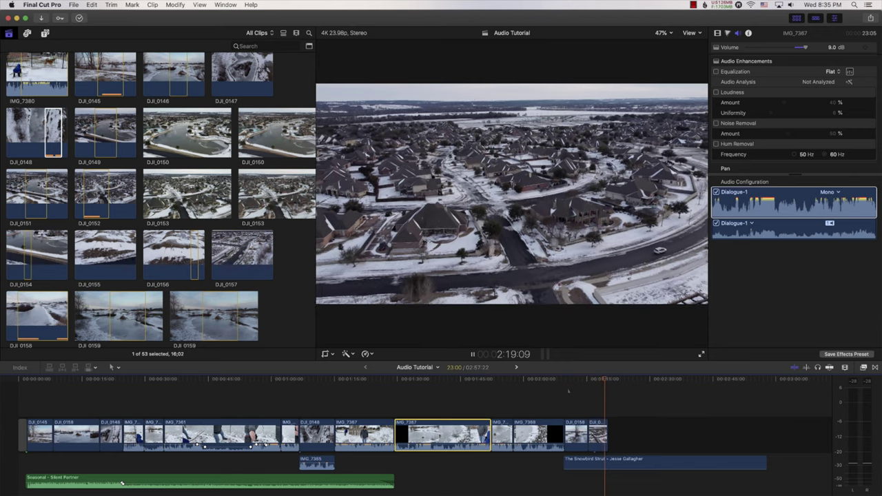
key("space")
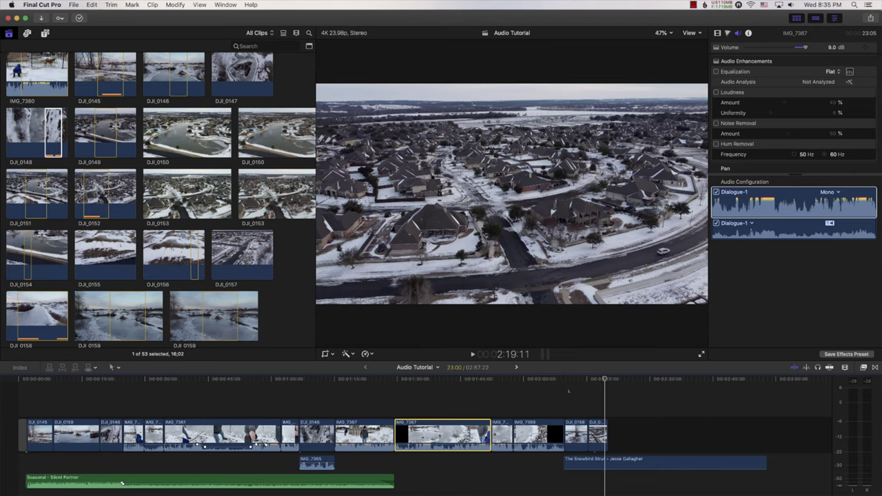